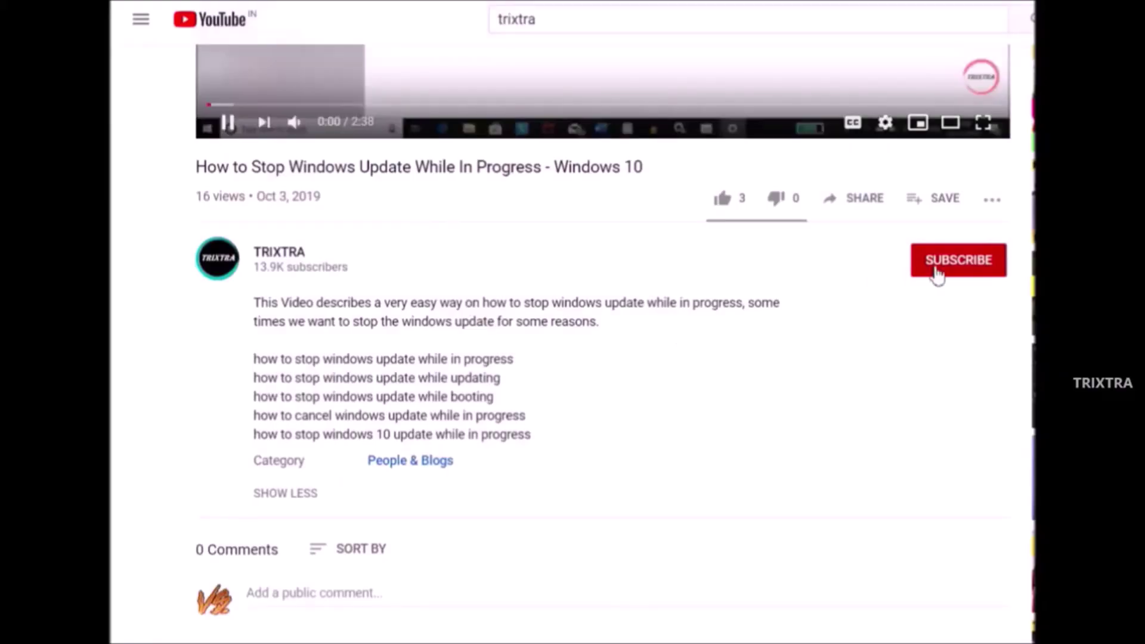
# Step: Subscribe to TRIXTRA and set its bell notifications to All
pyautogui.click(943, 271)
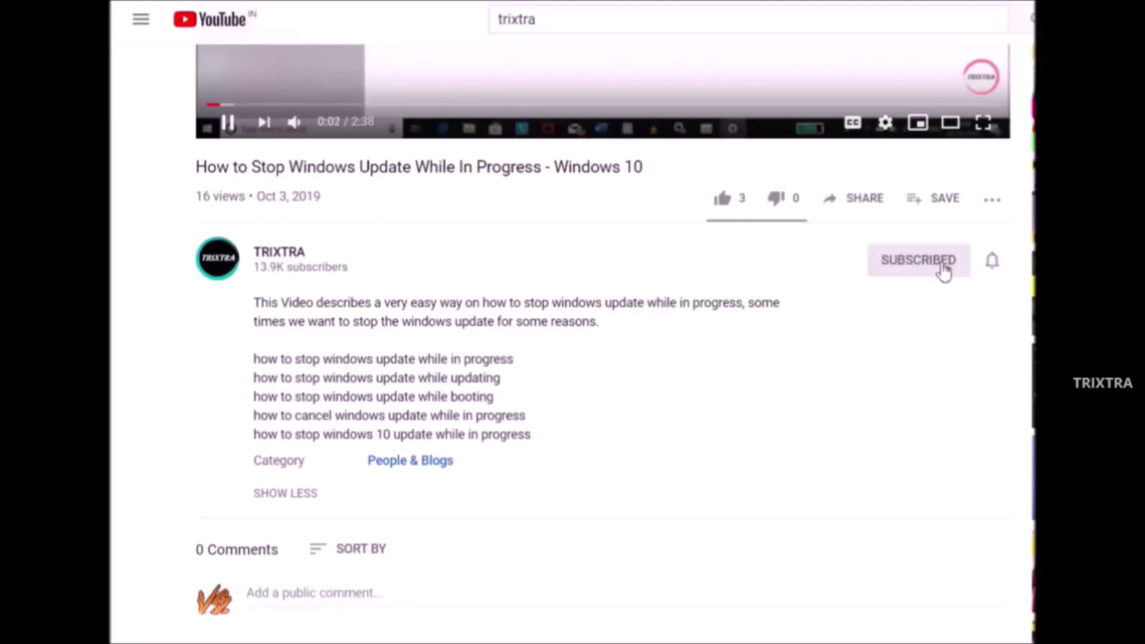
pyautogui.click(995, 268)
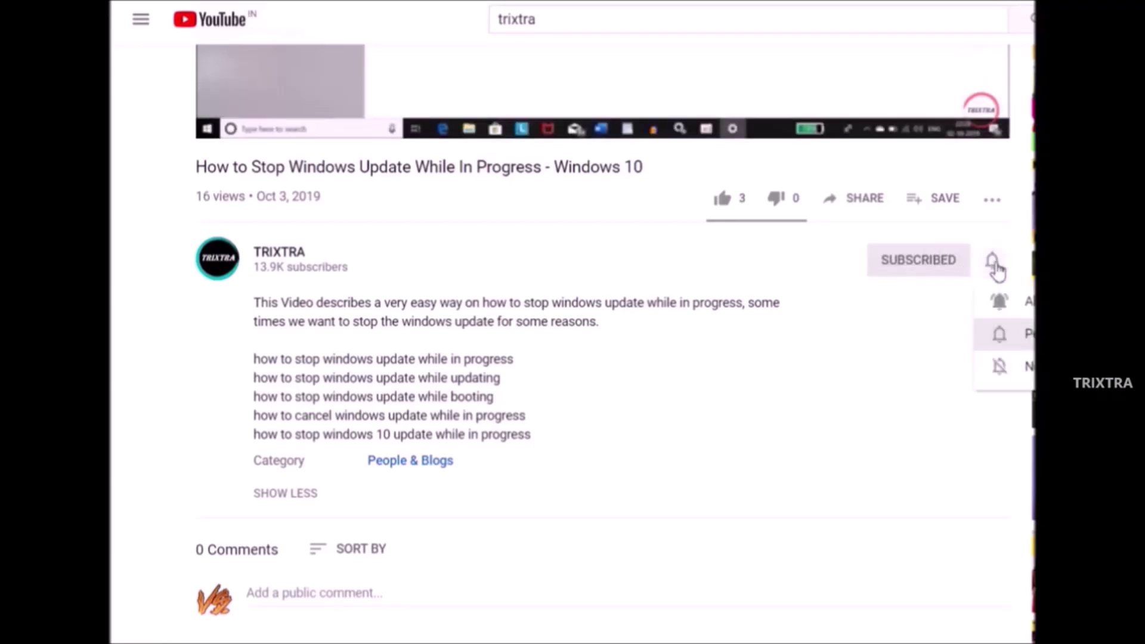
pyautogui.click(1007, 311)
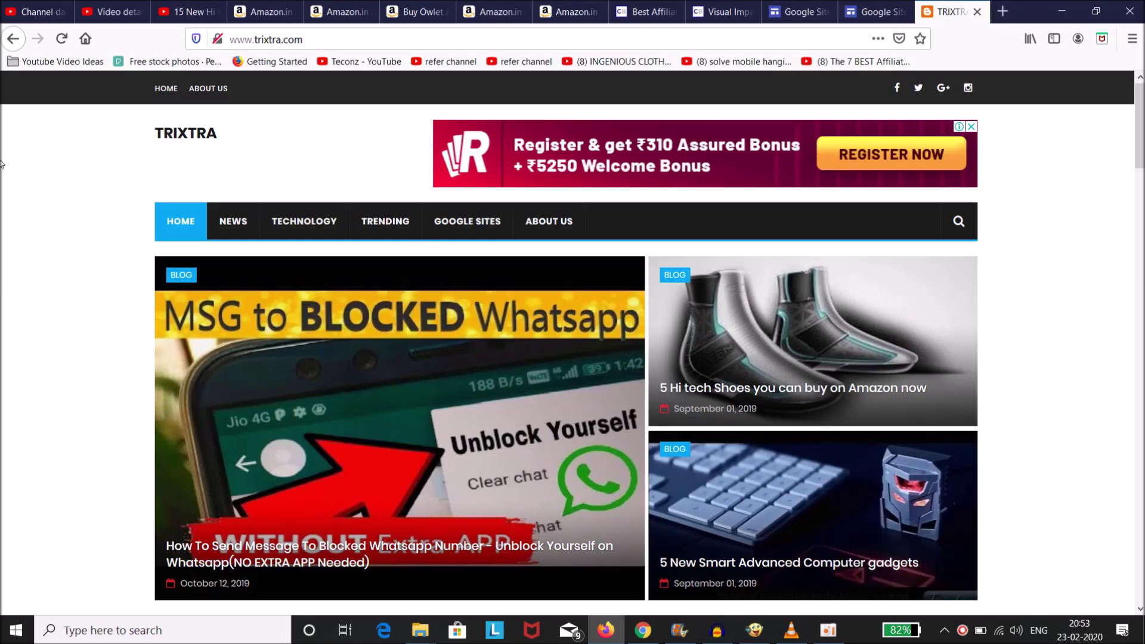
pyautogui.scroll(-5, 73, 205)
pyautogui.scroll(10, 73, 205)
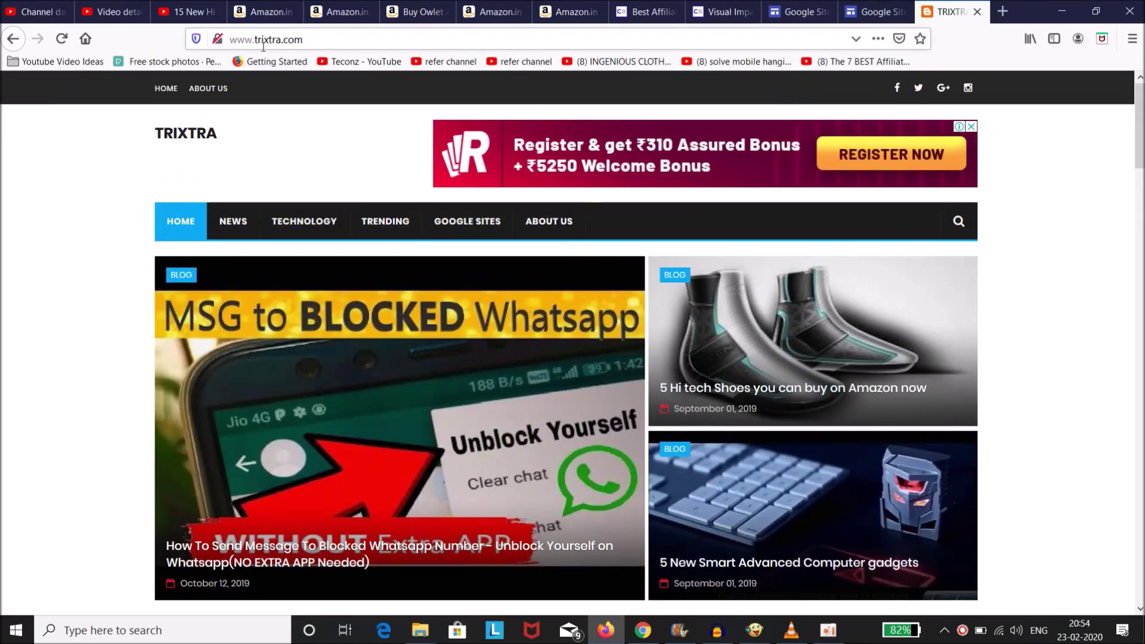
pyautogui.scroll(-5, 91, 254)
pyautogui.scroll(5, 93, 255)
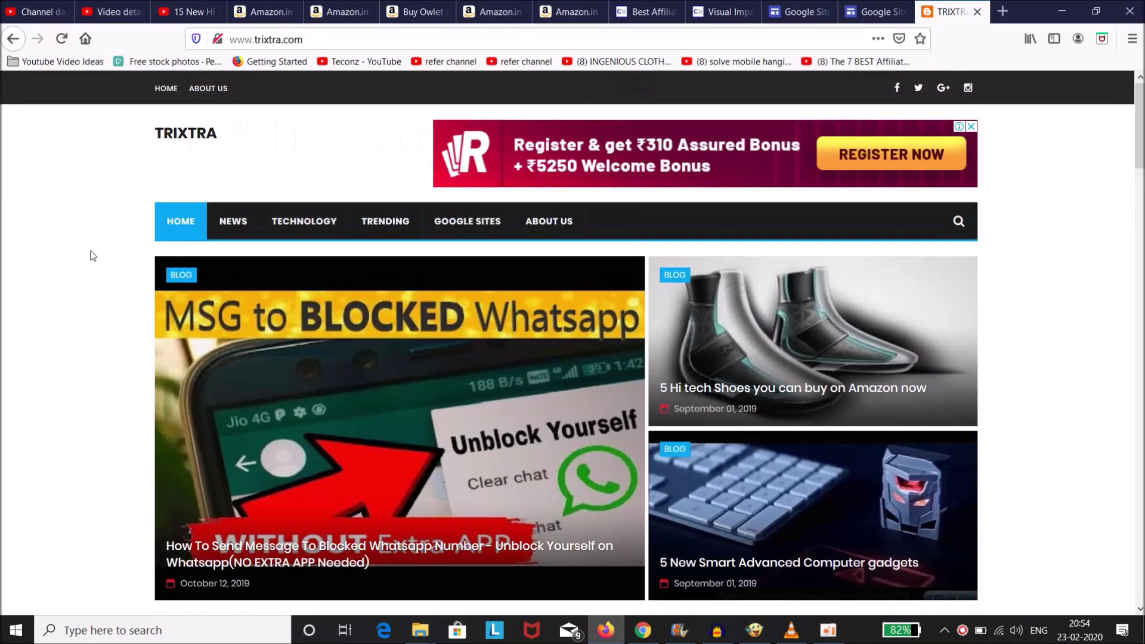
pyautogui.scroll(-4, 92, 256)
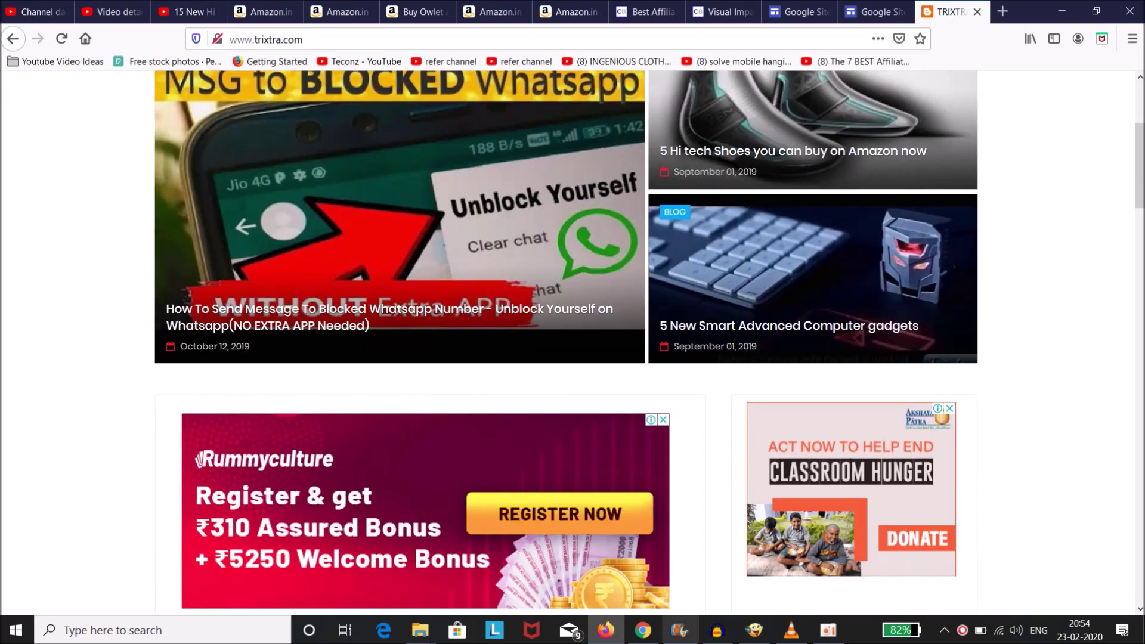
pyautogui.click(827, 630)
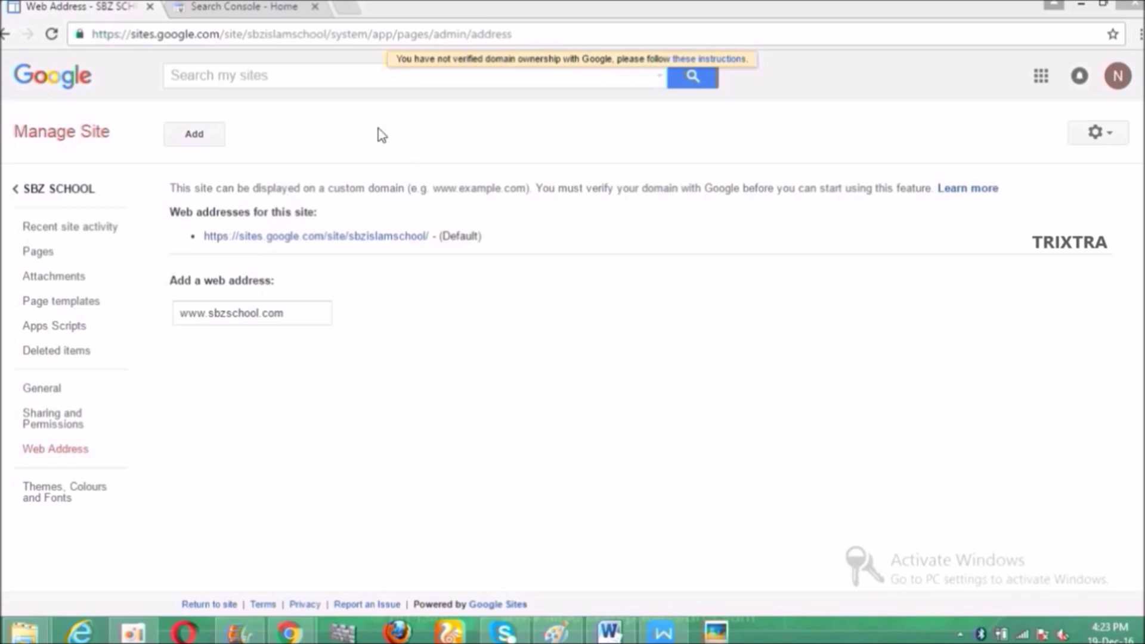
# Step: Switch to the Search Console - Home browser tab
pyautogui.click(266, 5)
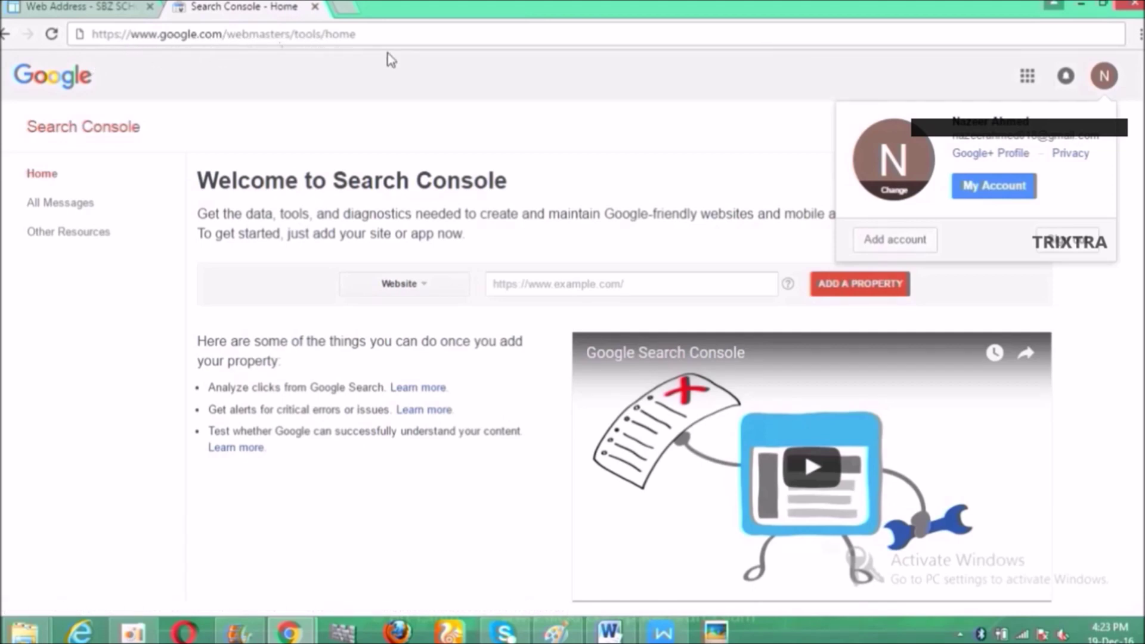
pyautogui.click(691, 141)
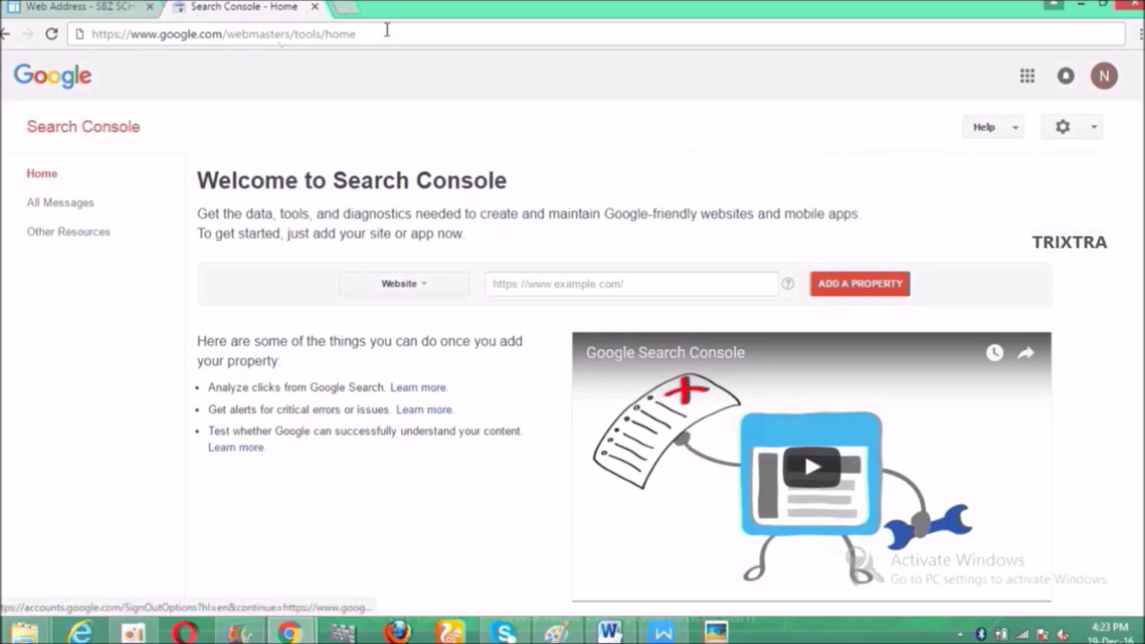
pyautogui.click(570, 283)
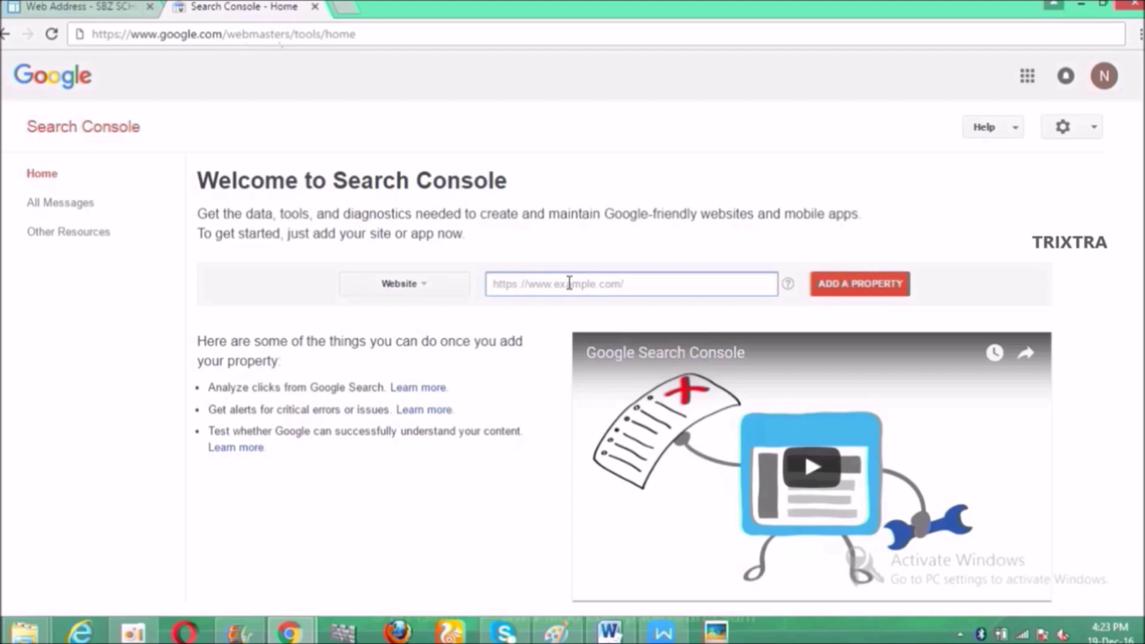
pyautogui.write('ww')
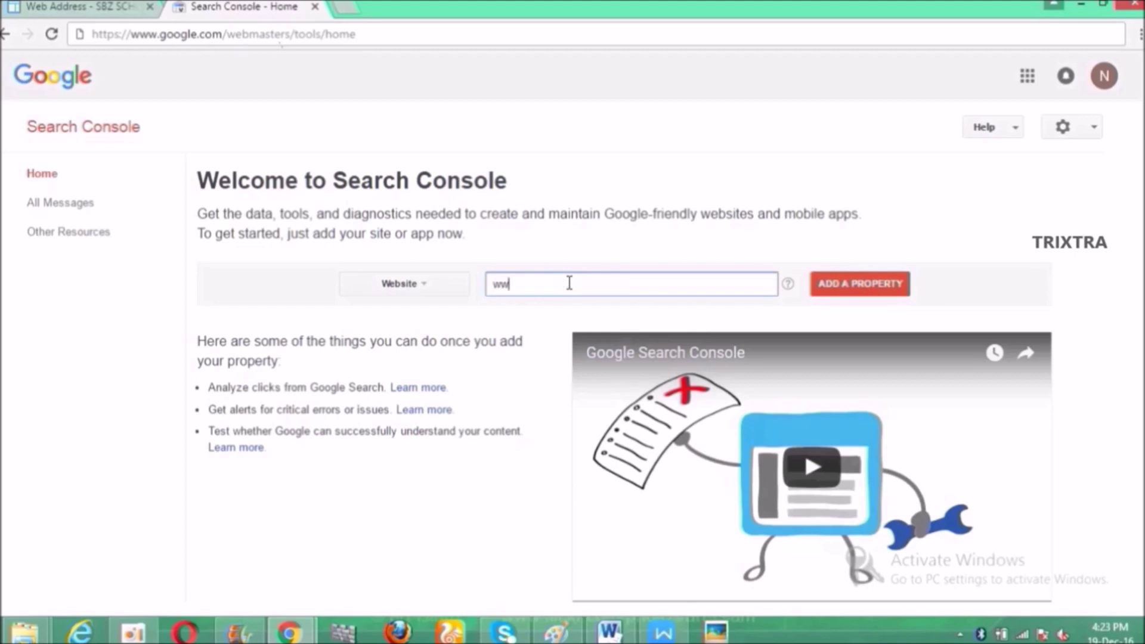
pyautogui.write('w.sbzschool.com')
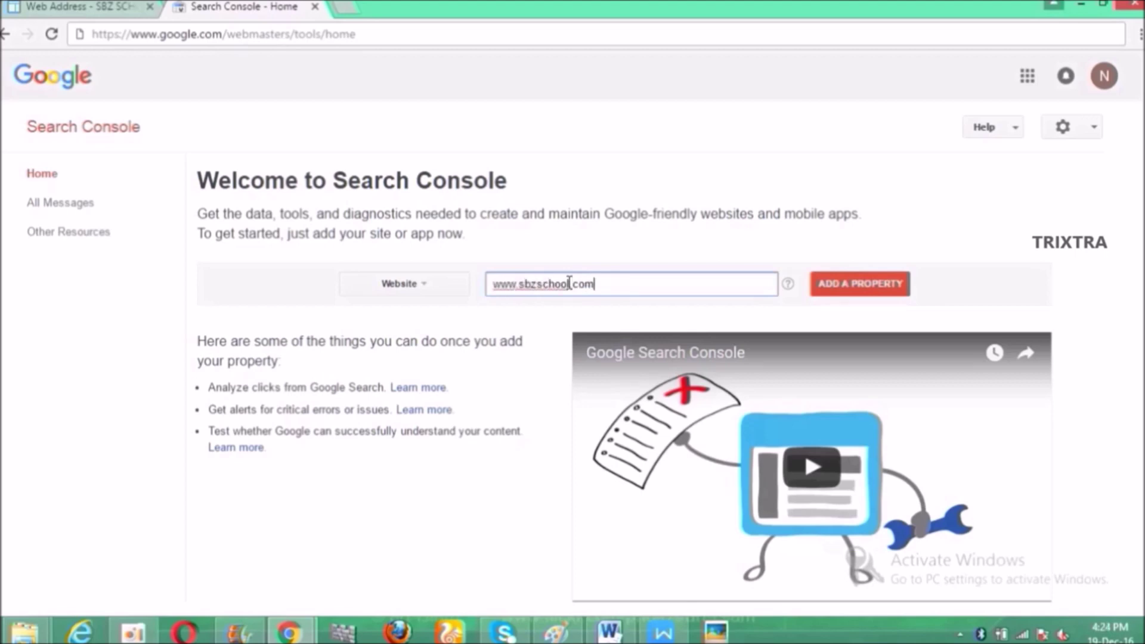
pyautogui.click(883, 292)
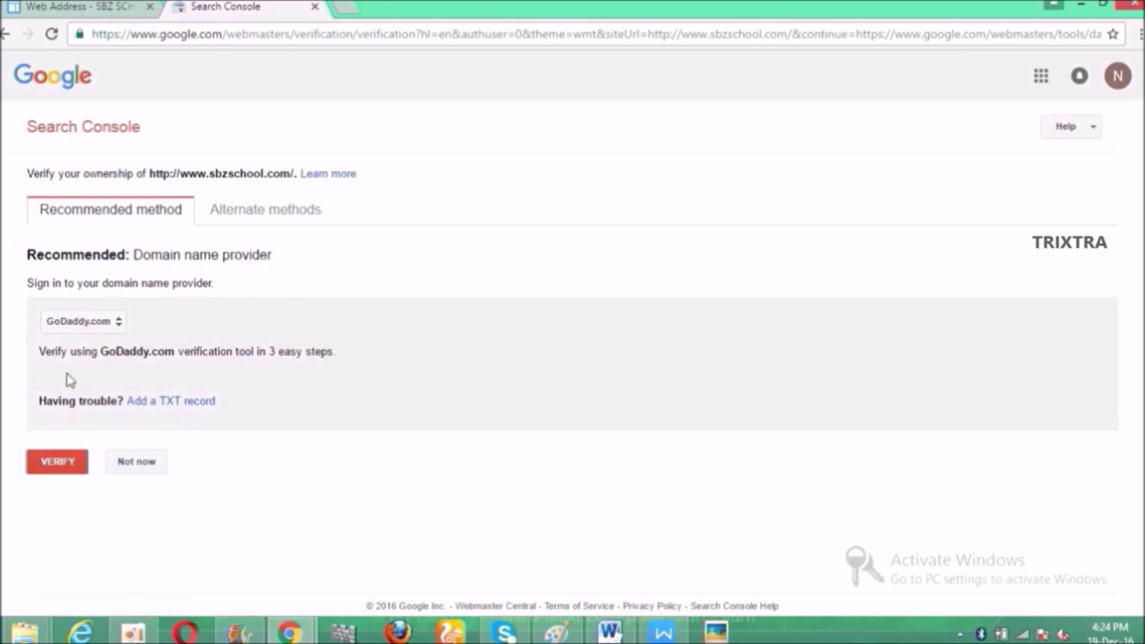
# Step: Start GoDaddy verification and log in with the account username and password
pyautogui.click(64, 465)
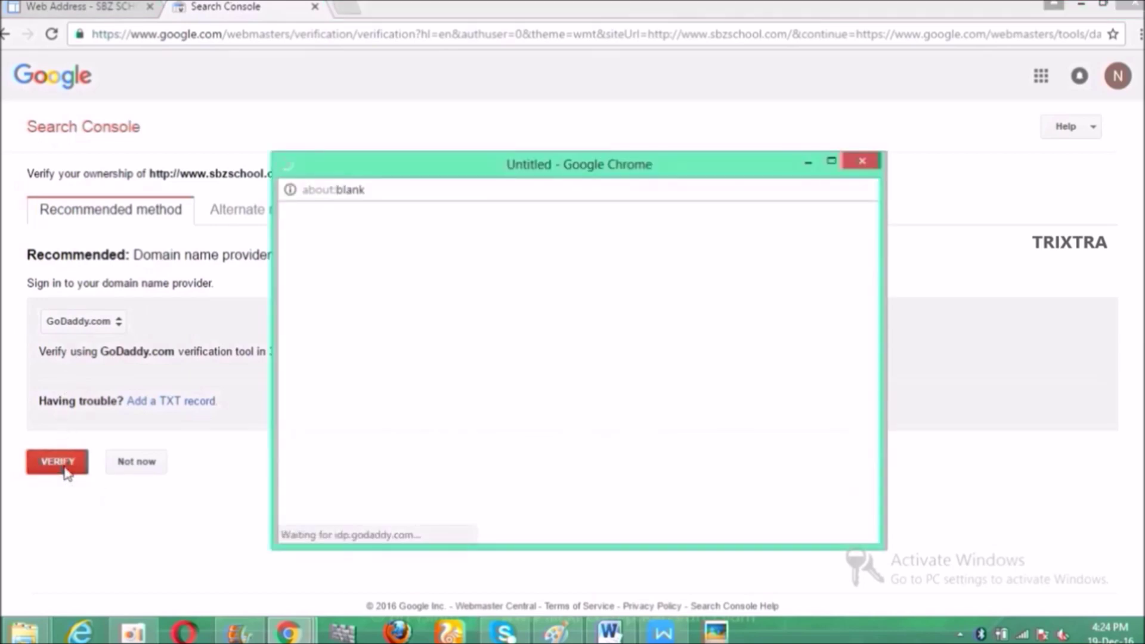
pyautogui.click(470, 393)
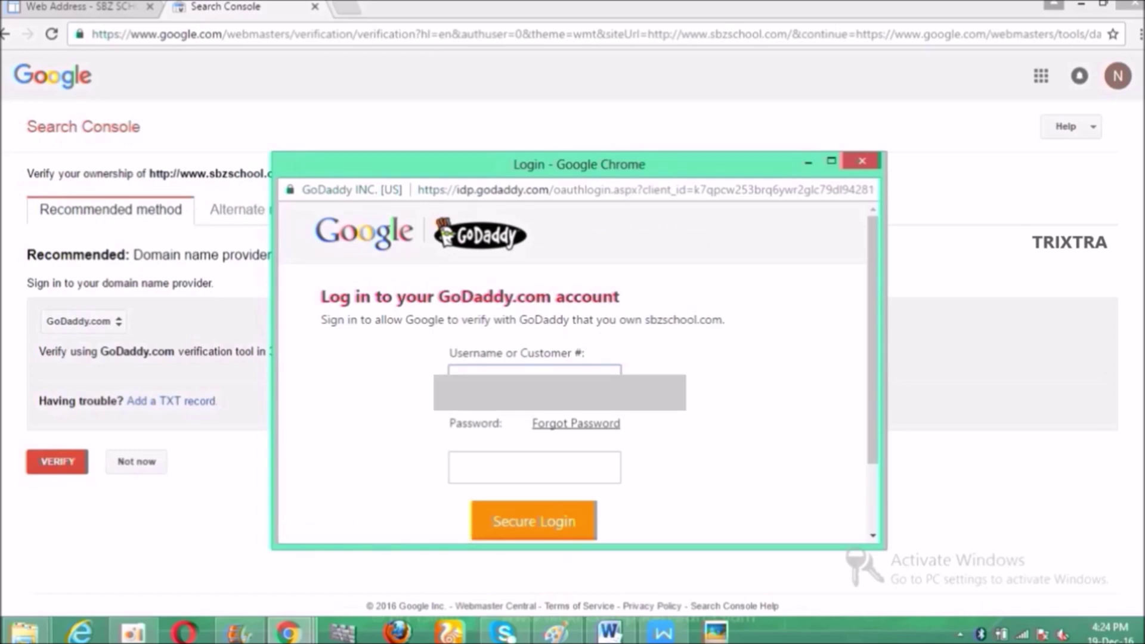
pyautogui.click(534, 467)
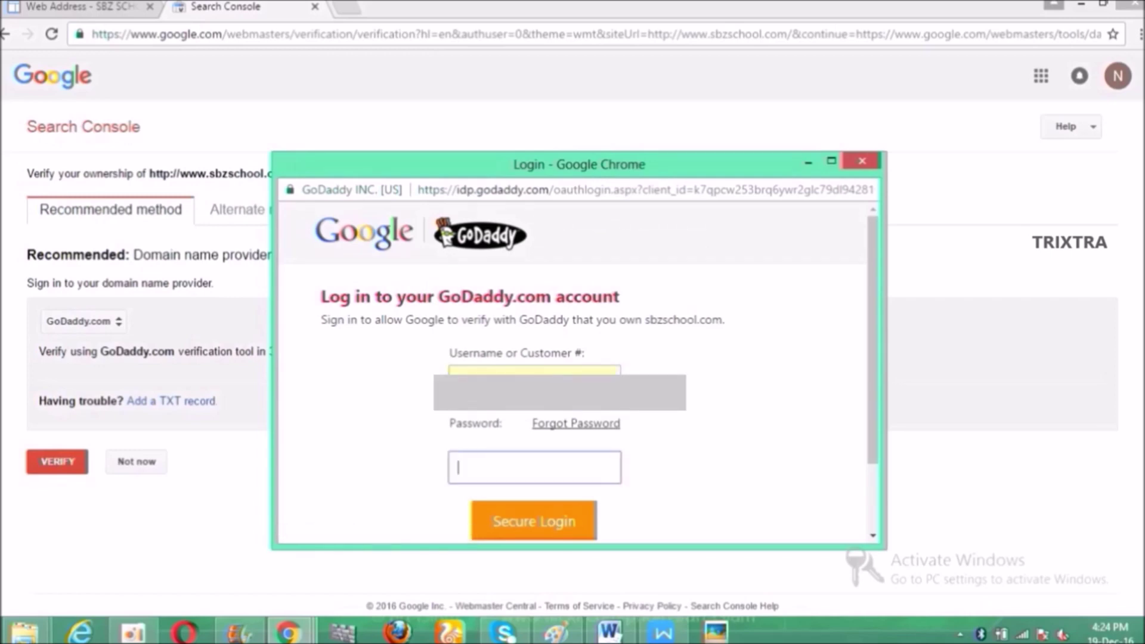
pyautogui.write('**************')
pyautogui.press('Return')
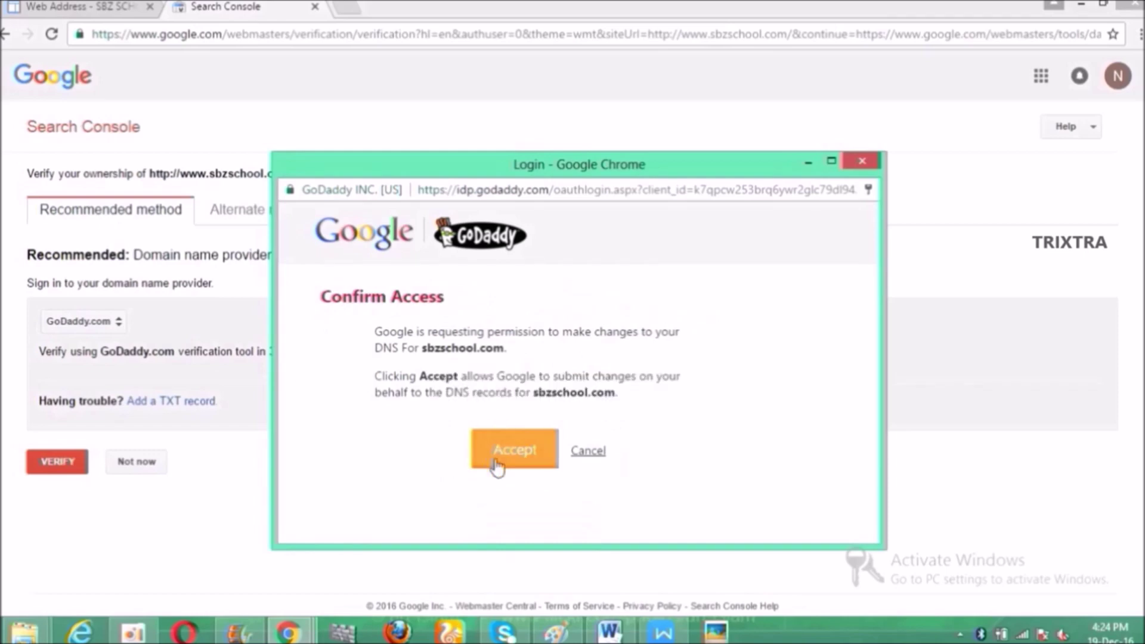
# Step: Allow Google to change the DNS records, continue to the dashboard, and head to GoDaddy in a new tab
pyautogui.click(496, 468)
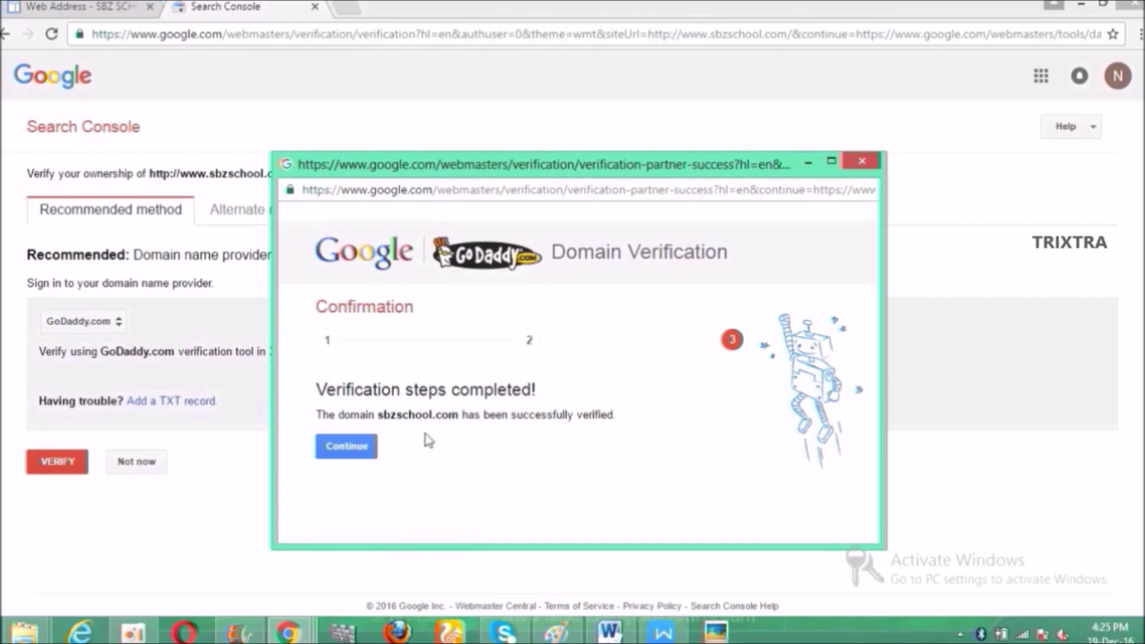
pyautogui.click(347, 447)
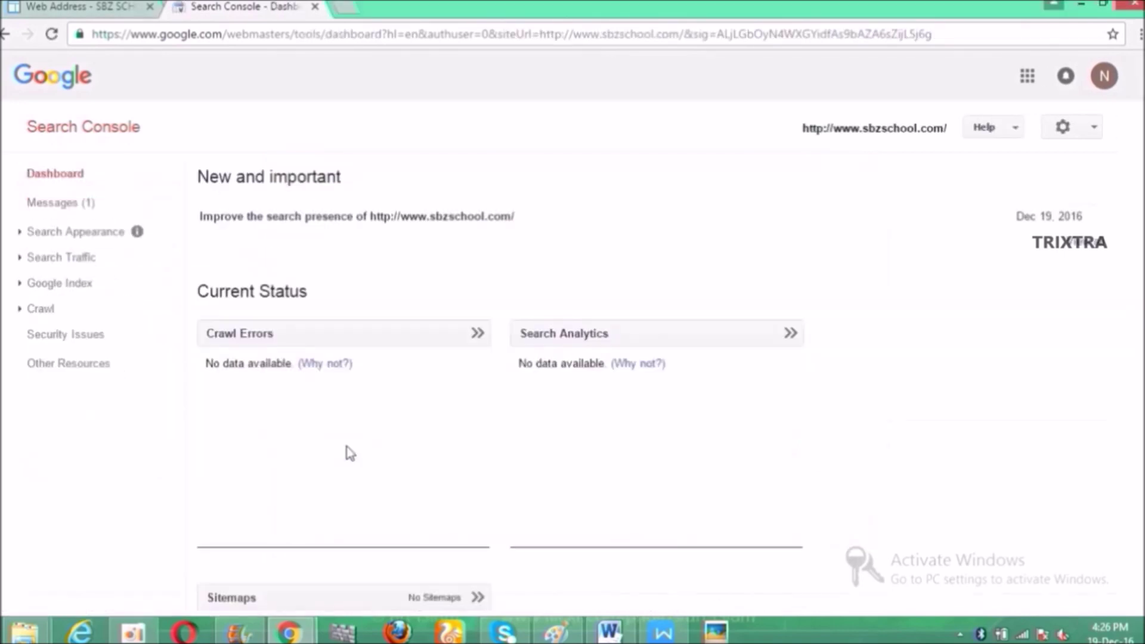
pyautogui.click(346, 11)
pyautogui.write('godayy')
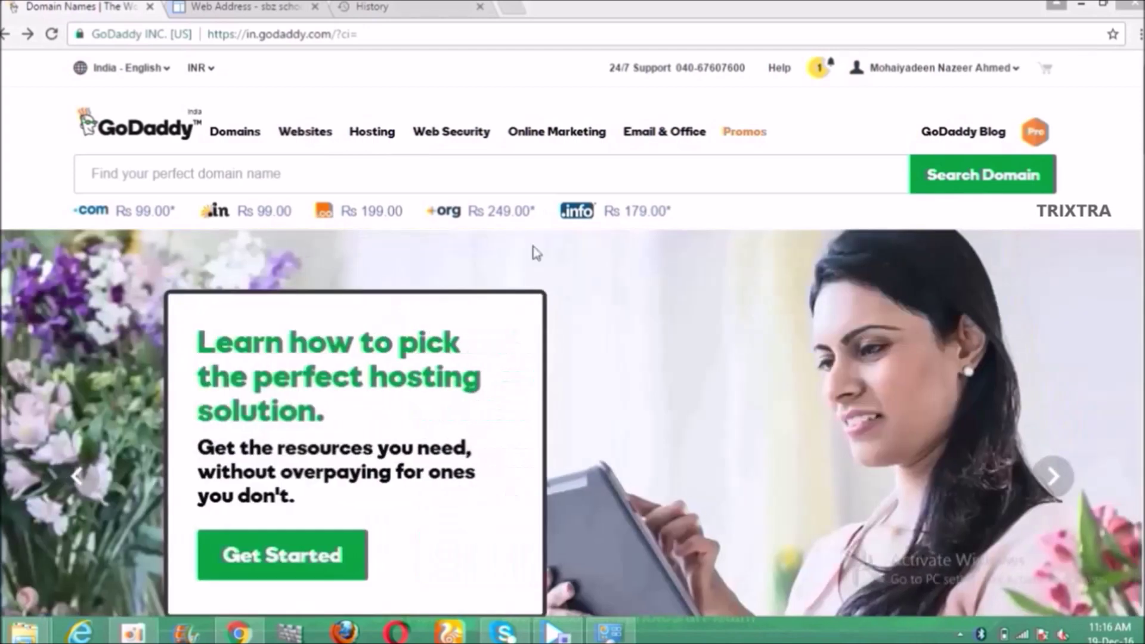
# Step: Go to Manage My Domains from the account menu and select SBZSCHOOL.COM
pyautogui.click(920, 70)
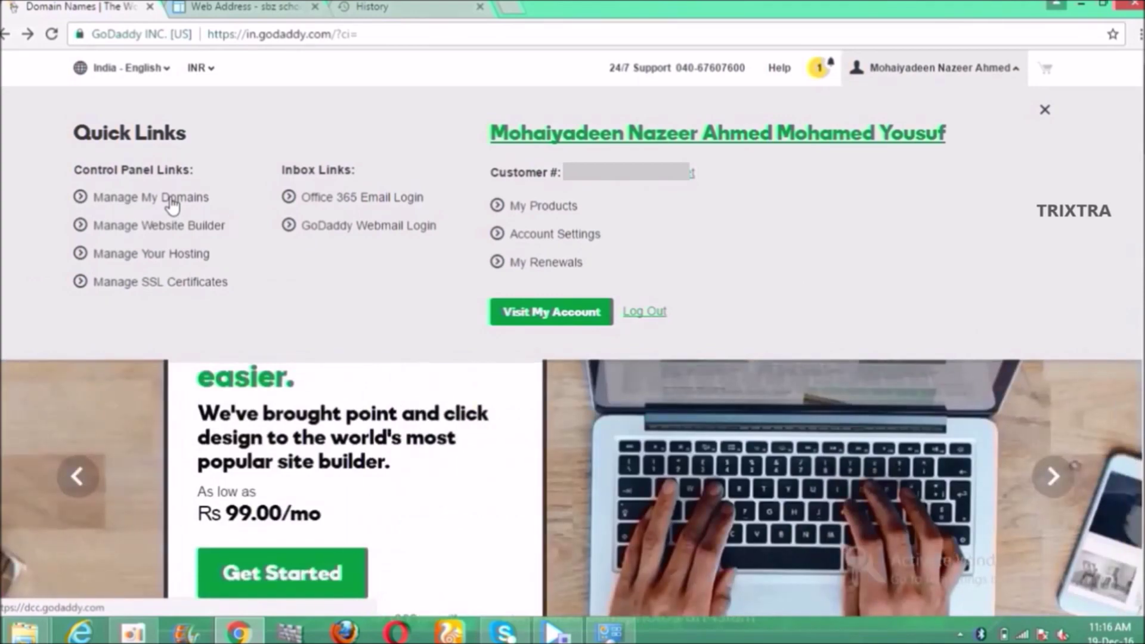
pyautogui.click(172, 201)
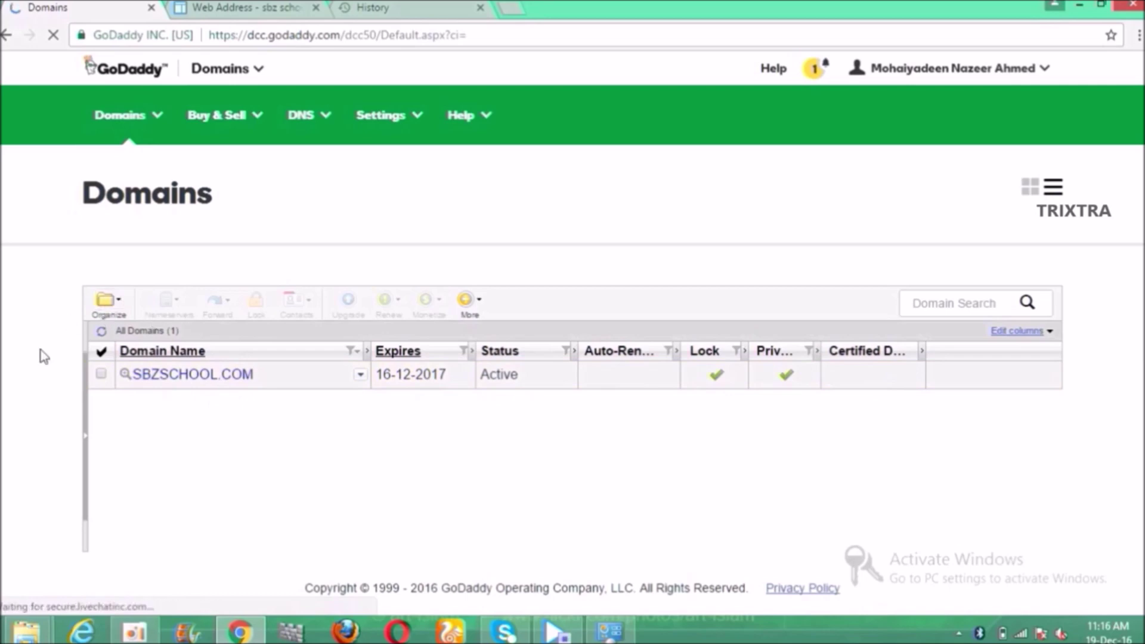
pyautogui.click(179, 380)
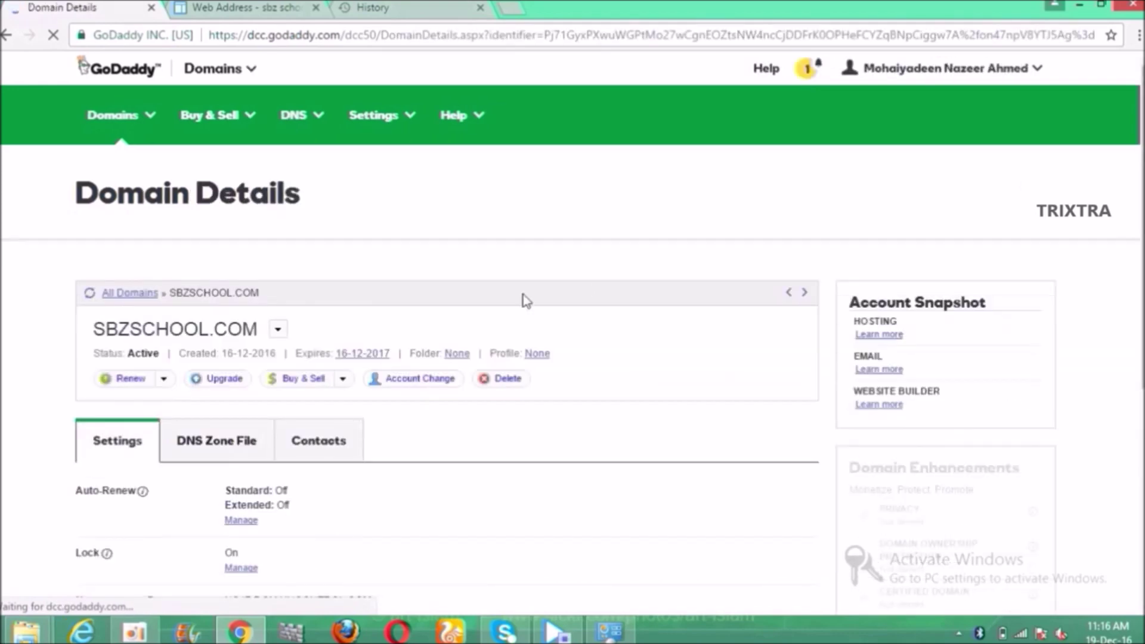
pyautogui.scroll(-3, 1143, 162)
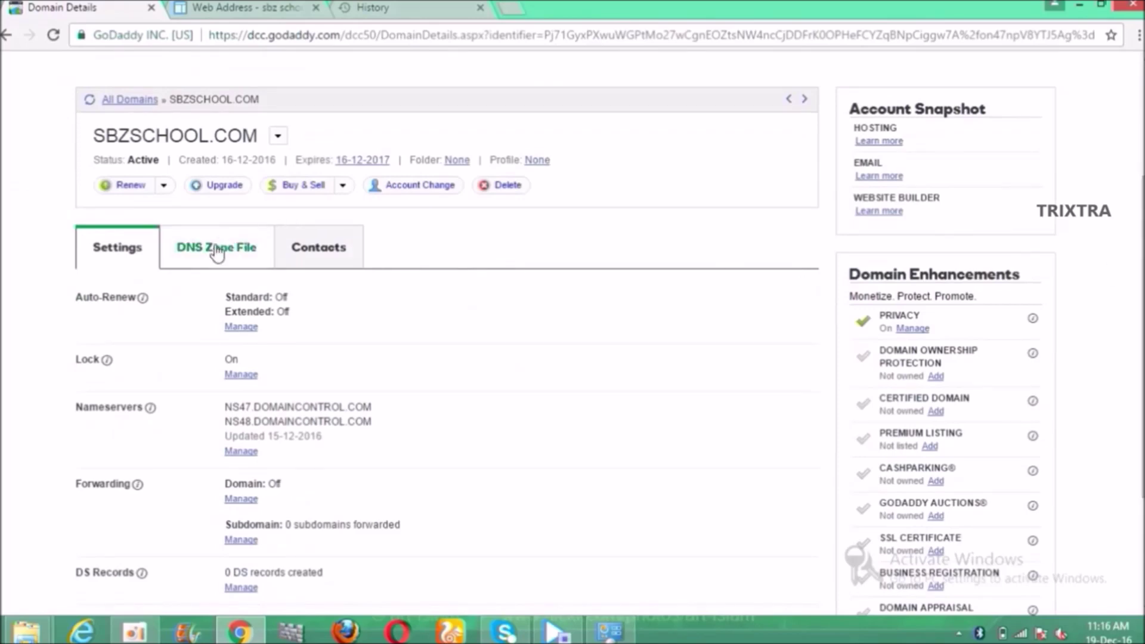
# Step: Review the DNS Zone File records, then switch to the newer DNS Management view
pyautogui.click(217, 250)
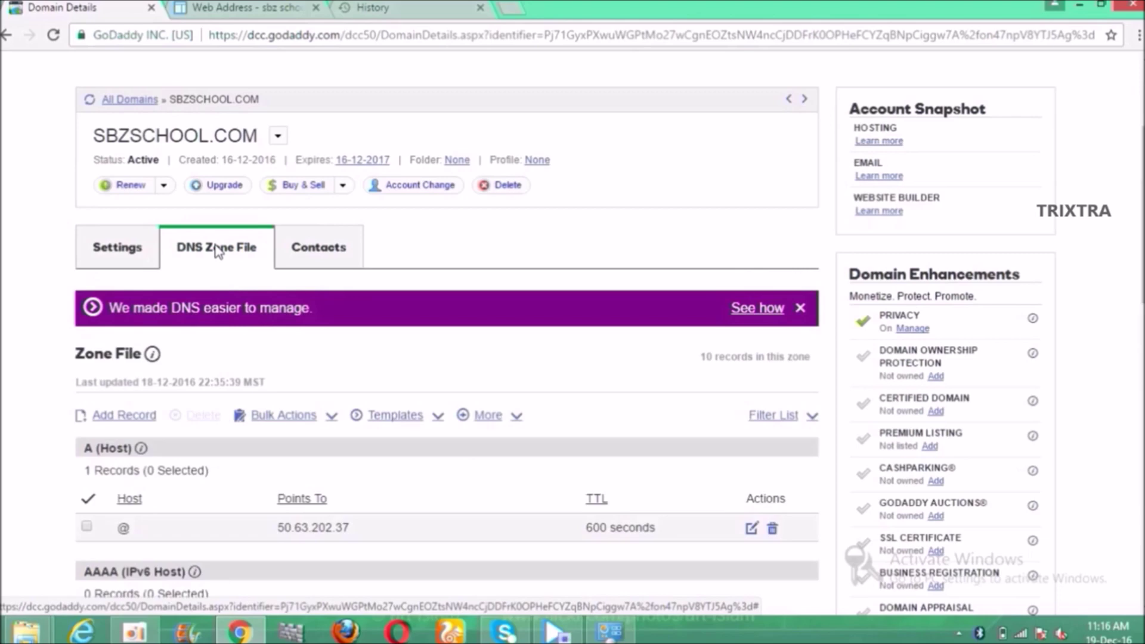
pyautogui.scroll(-6, 447, 334)
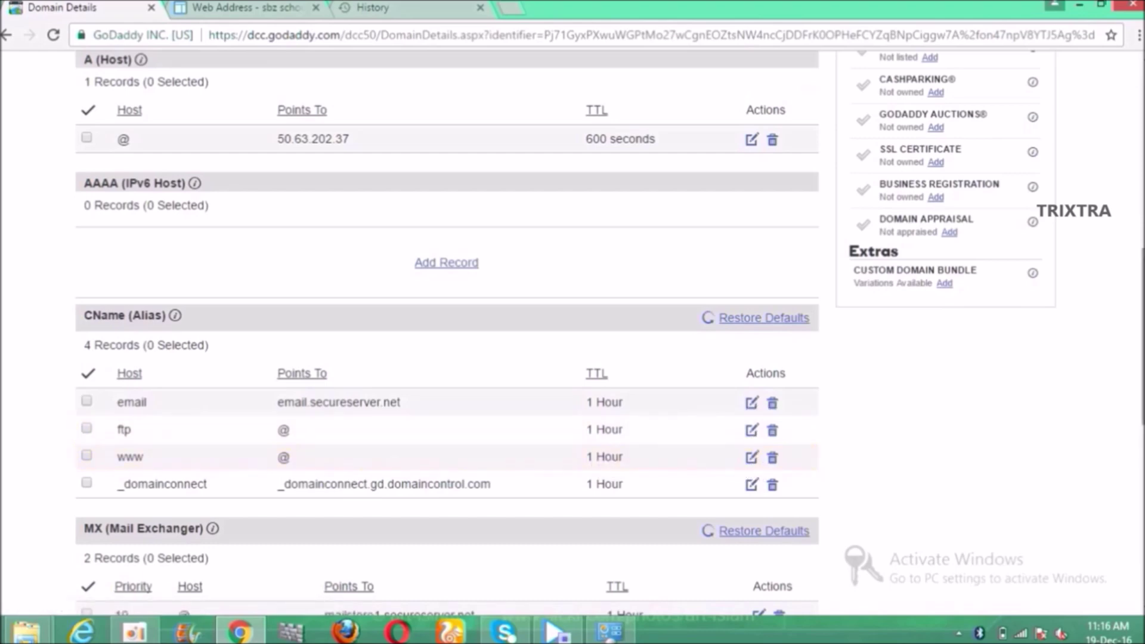
pyautogui.scroll(7, 447, 333)
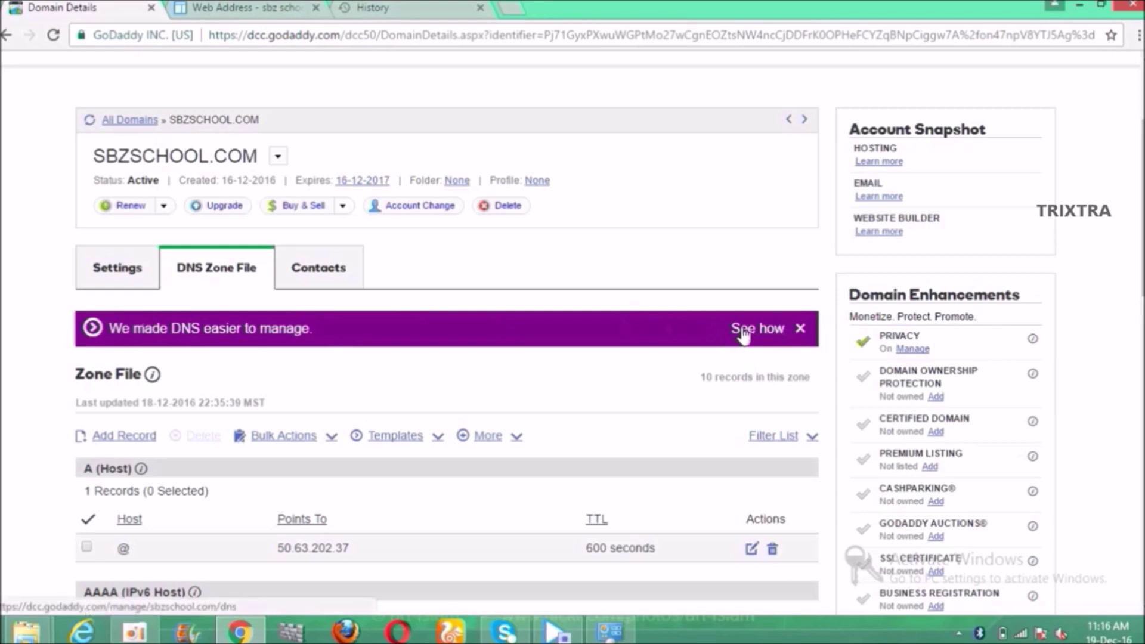
pyautogui.click(742, 330)
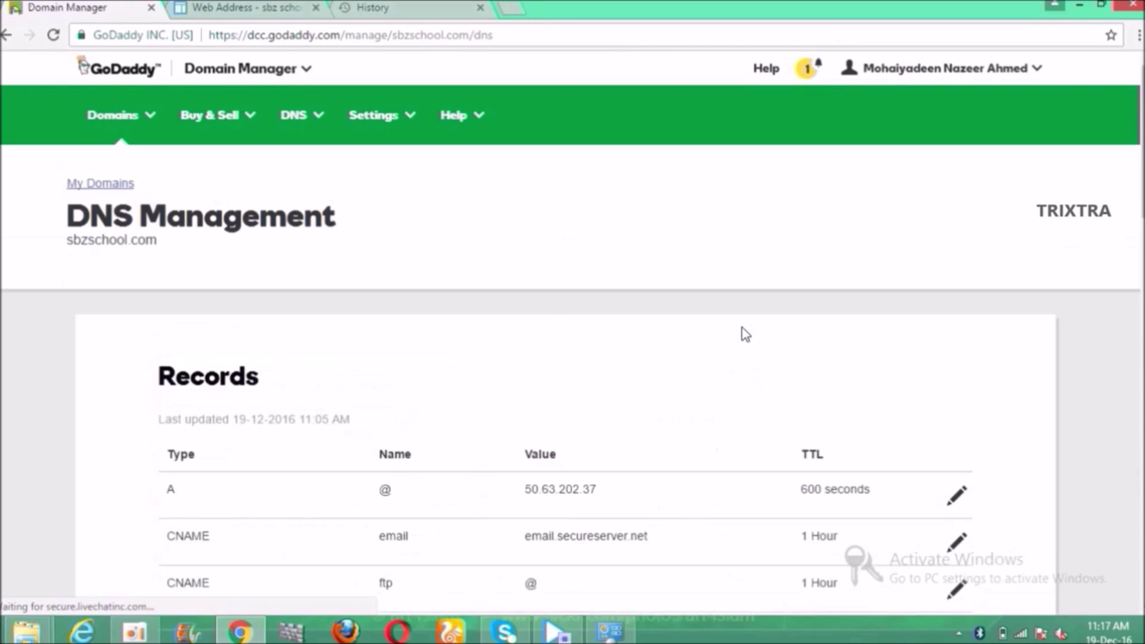
# Step: Change the www CNAME record's target from @ to ghs.google.com and save it
pyautogui.scroll(-7, 572, 298)
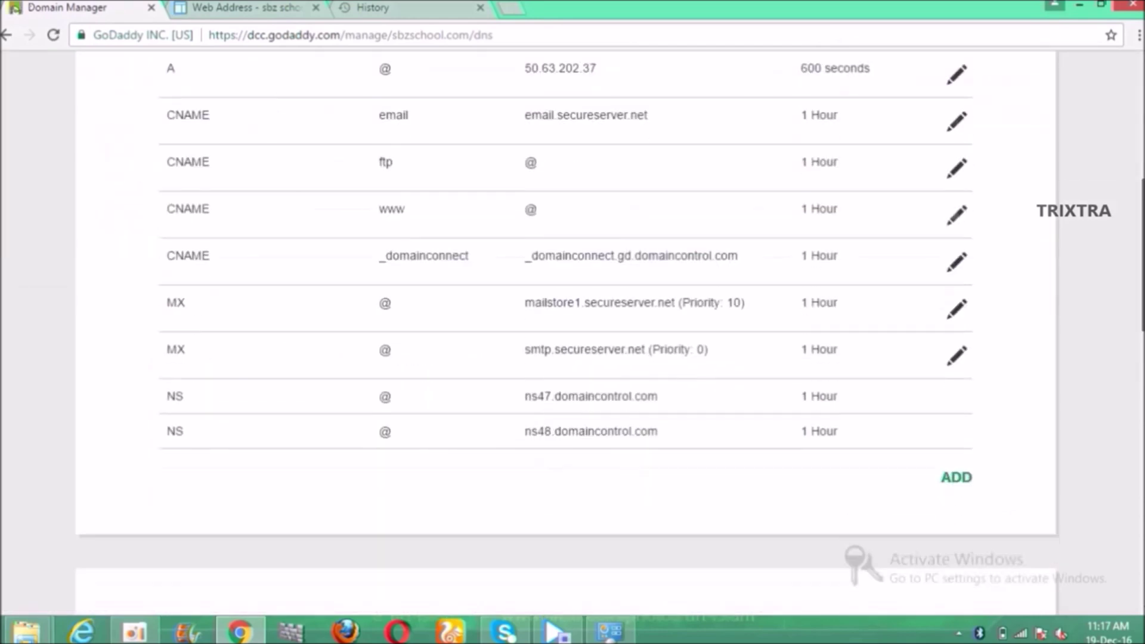
pyautogui.scroll(2, 591, 251)
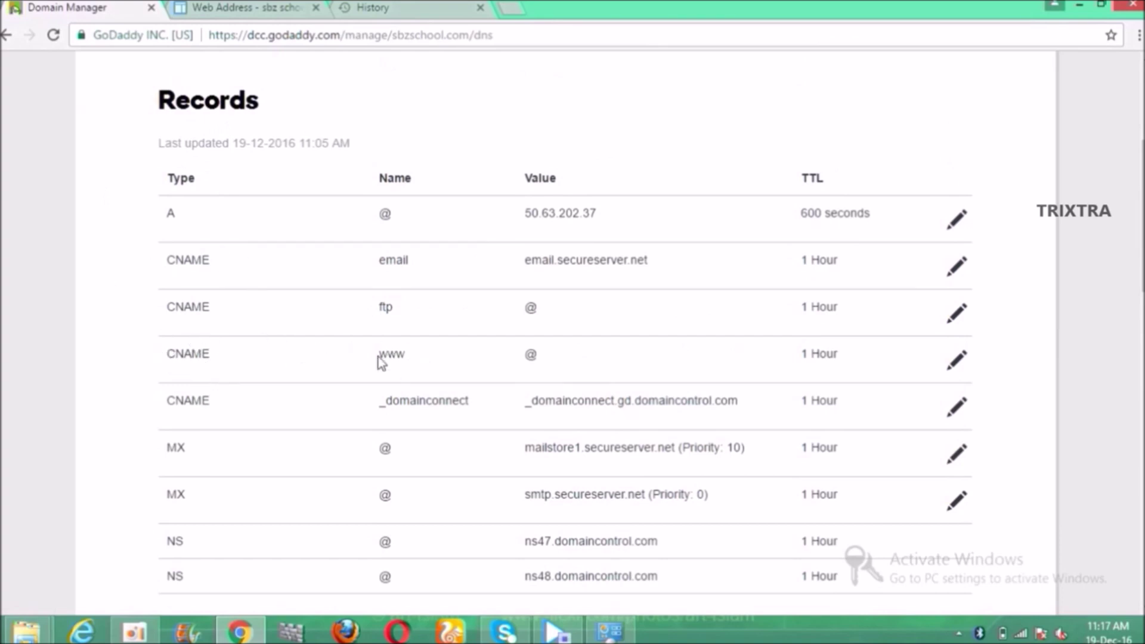
pyautogui.click(956, 372)
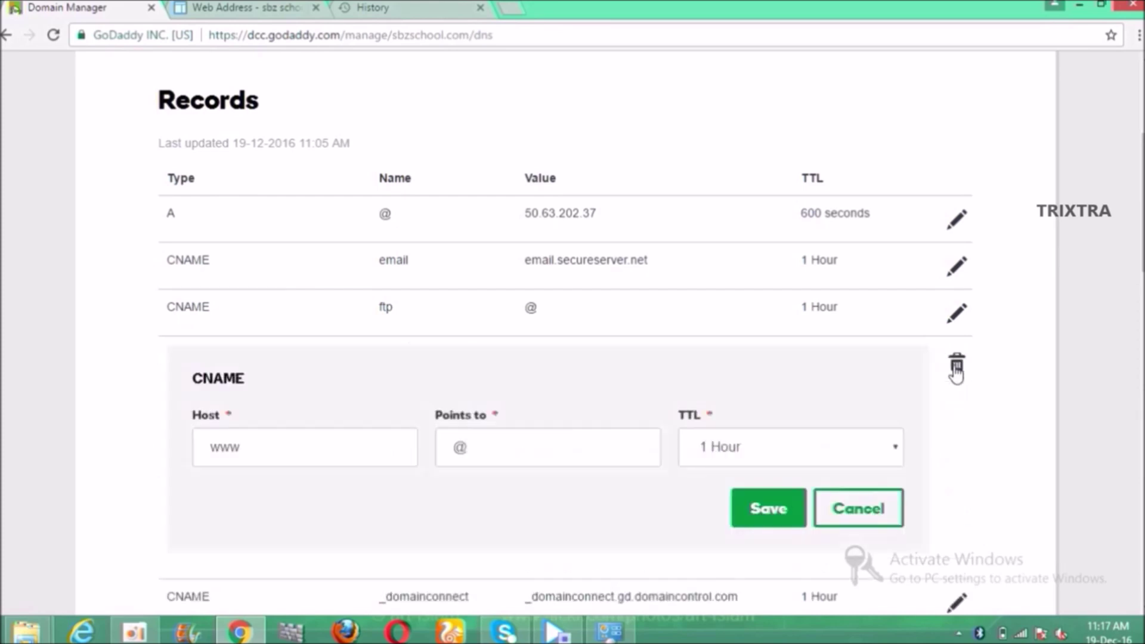
pyautogui.click(524, 447)
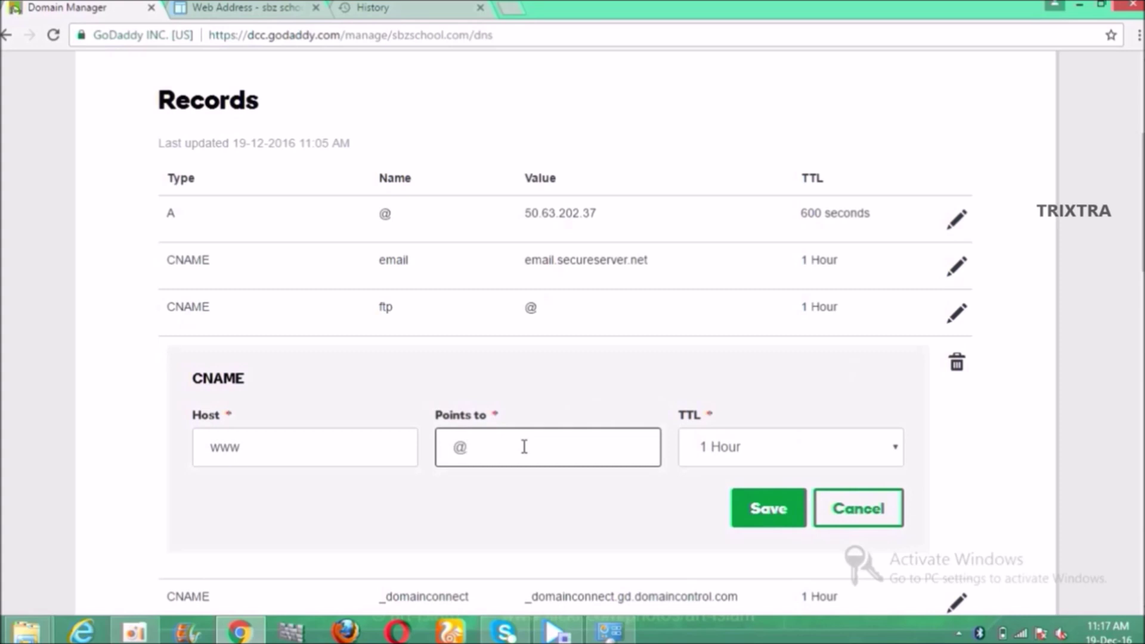
pyautogui.press('BackSpace')
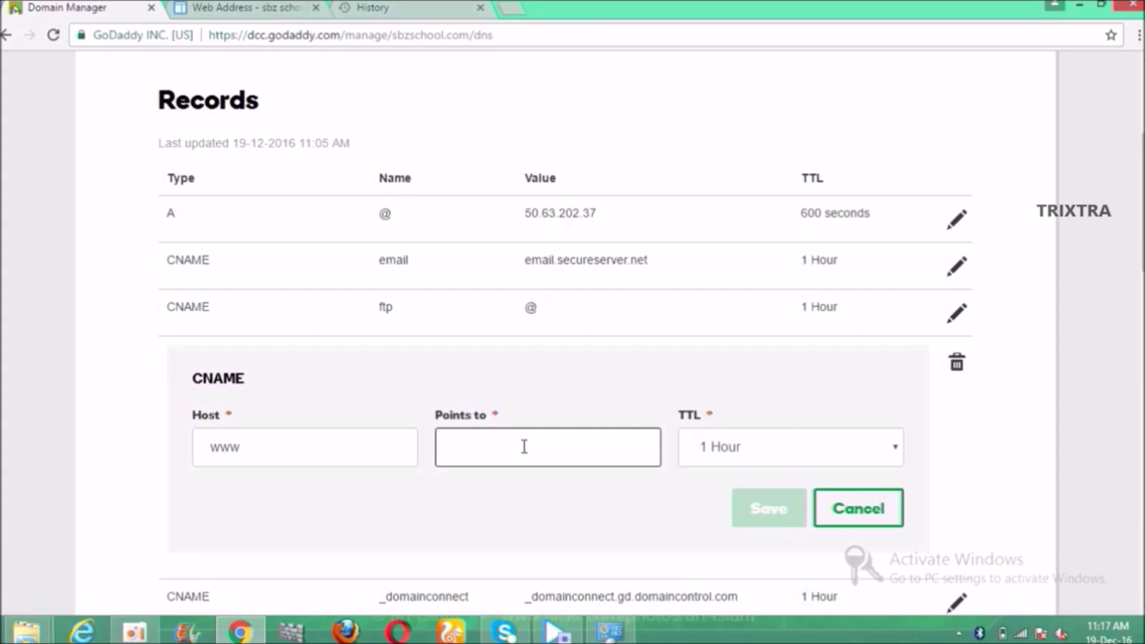
pyautogui.write('ghs')
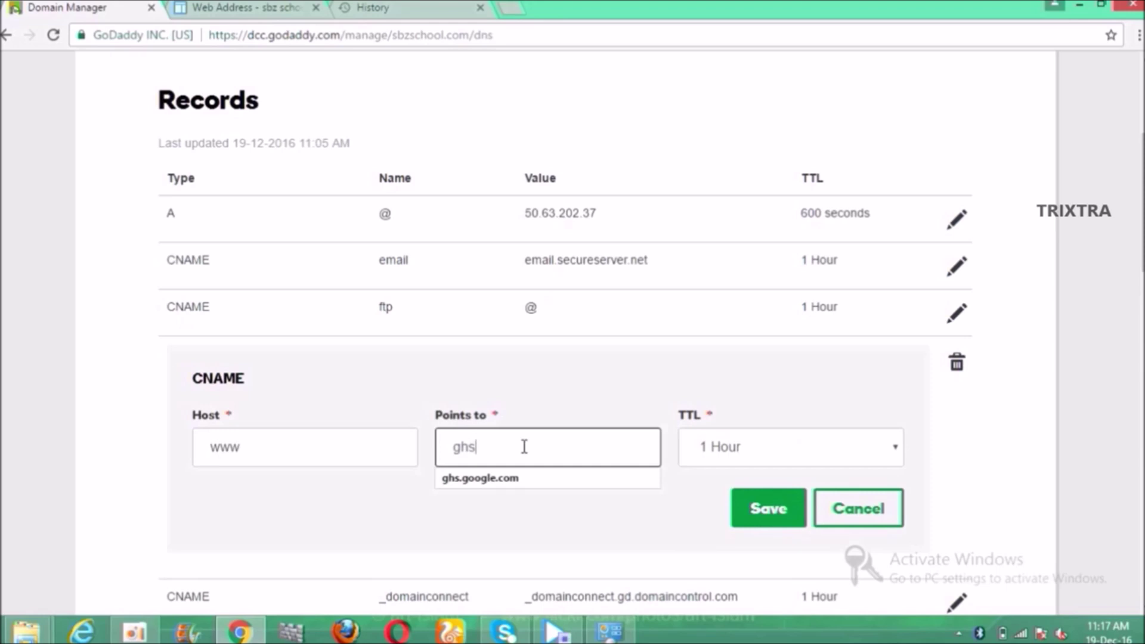
pyautogui.write(' google.com')
pyautogui.click(769, 509)
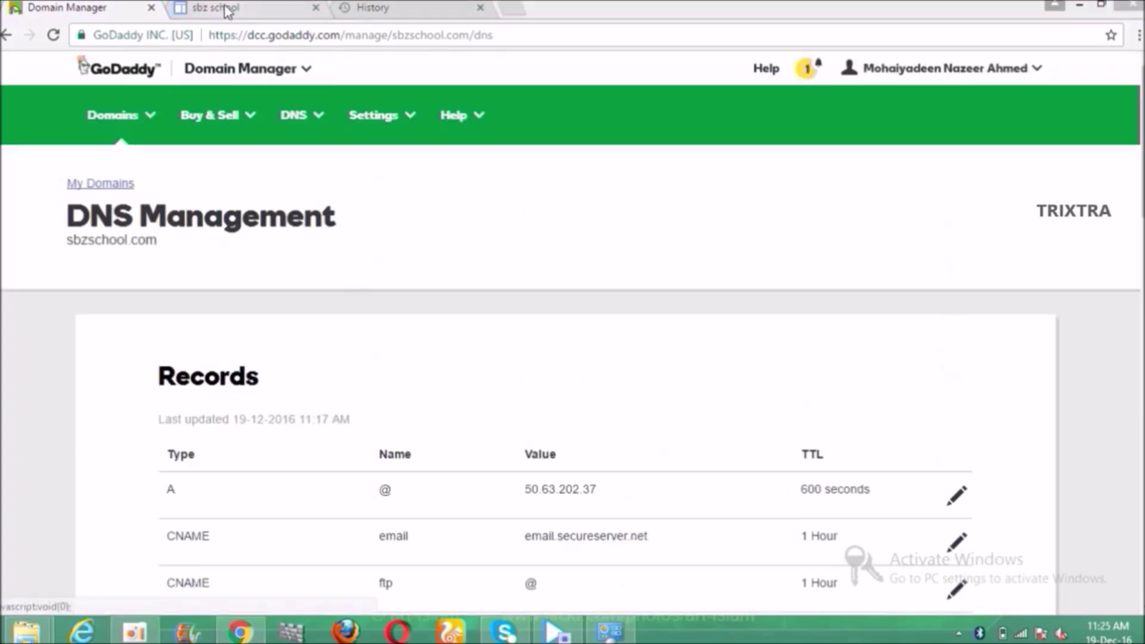
pyautogui.click(227, 9)
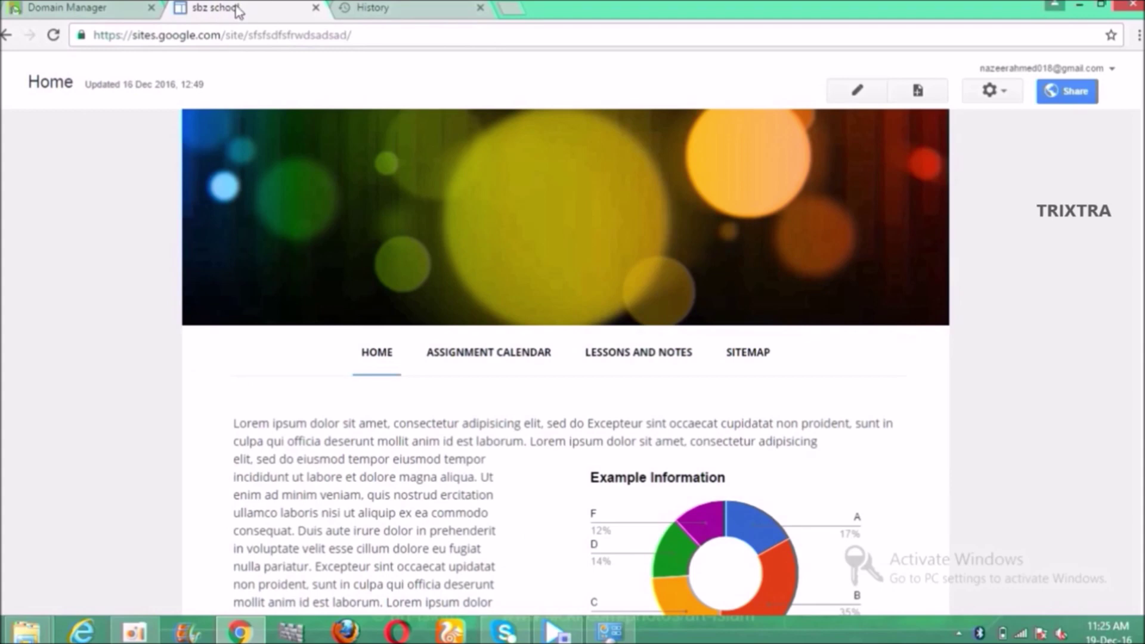
pyautogui.click(990, 92)
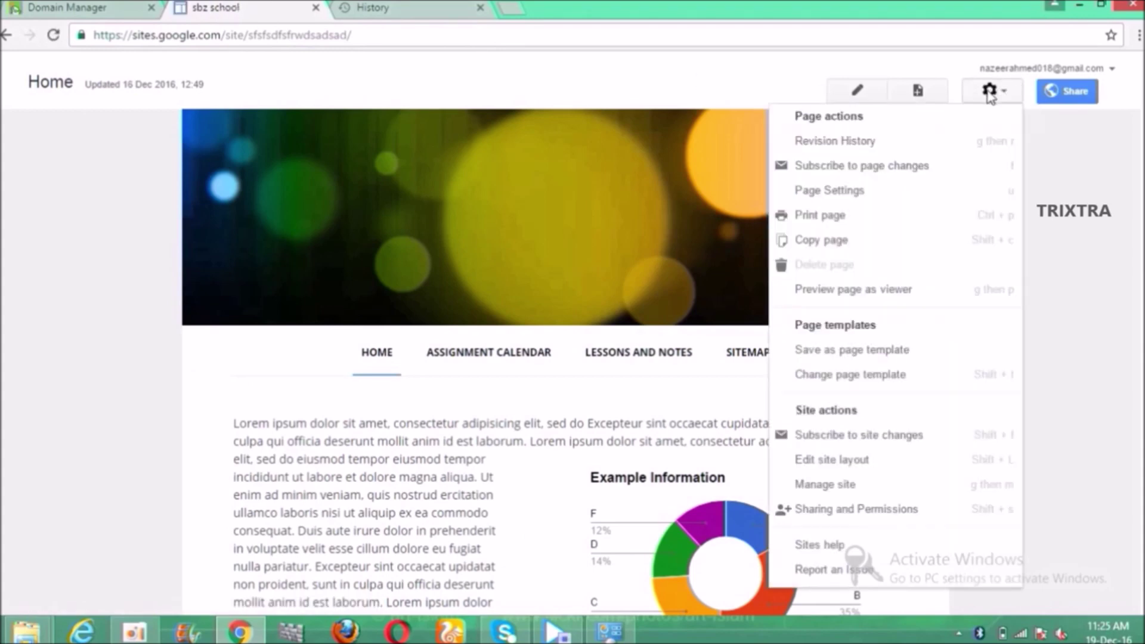
pyautogui.click(823, 486)
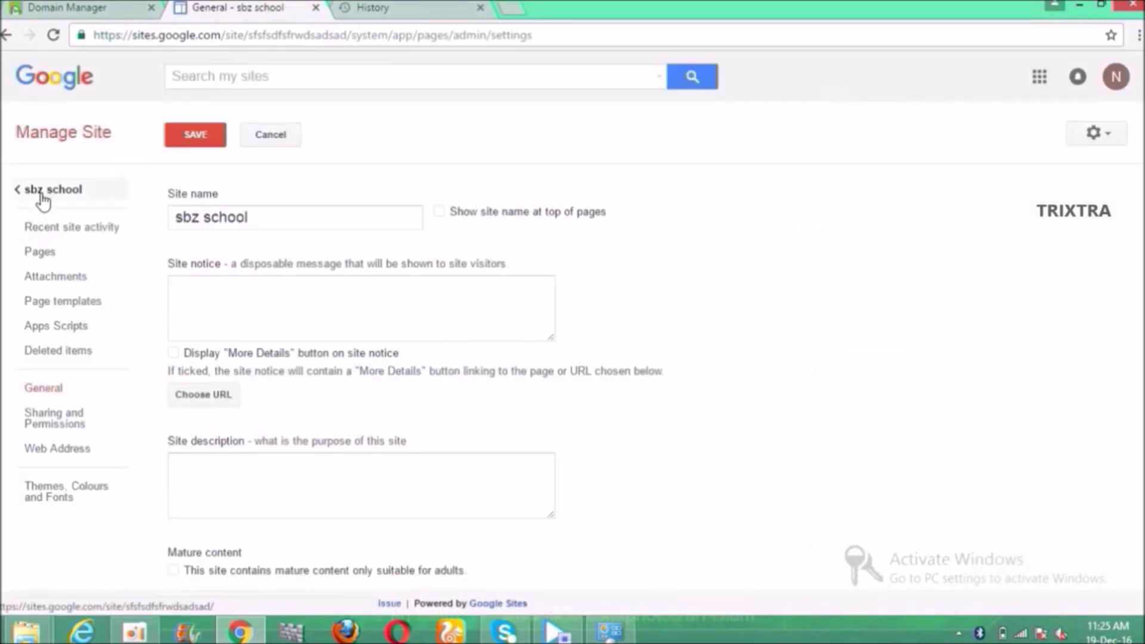
pyautogui.click(62, 454)
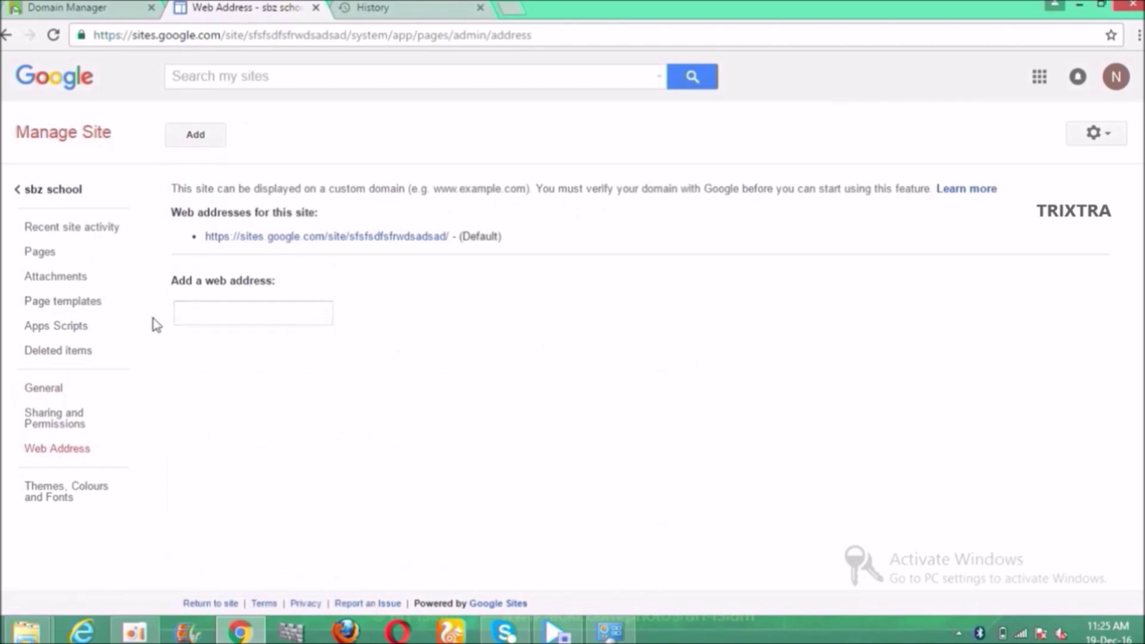
pyautogui.click(207, 310)
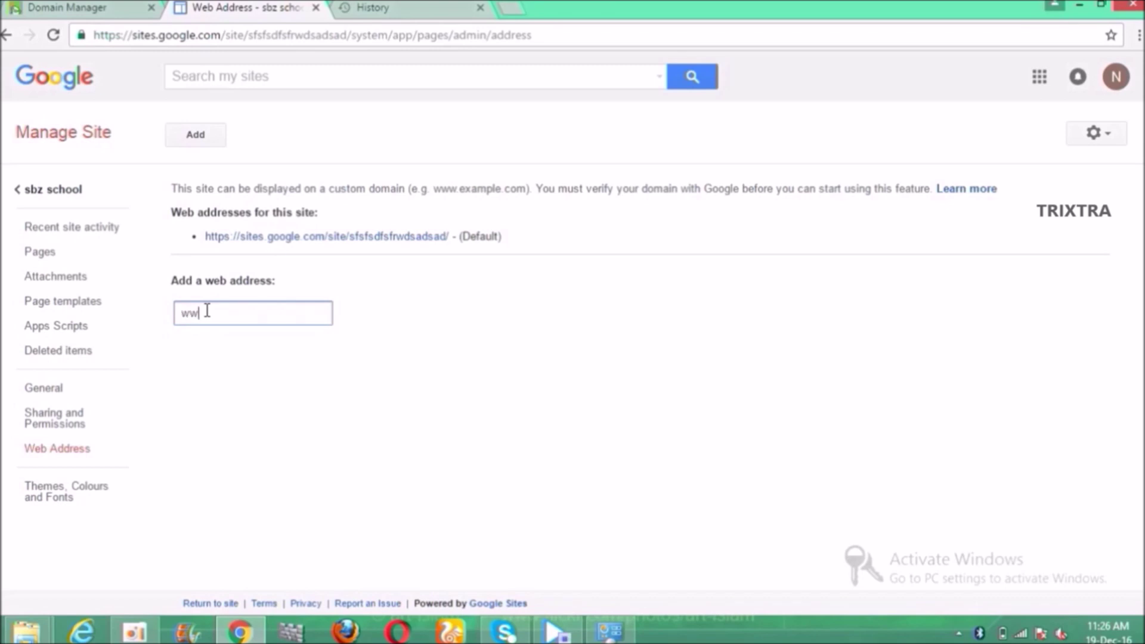
pyautogui.write('www.sbzschool.com')
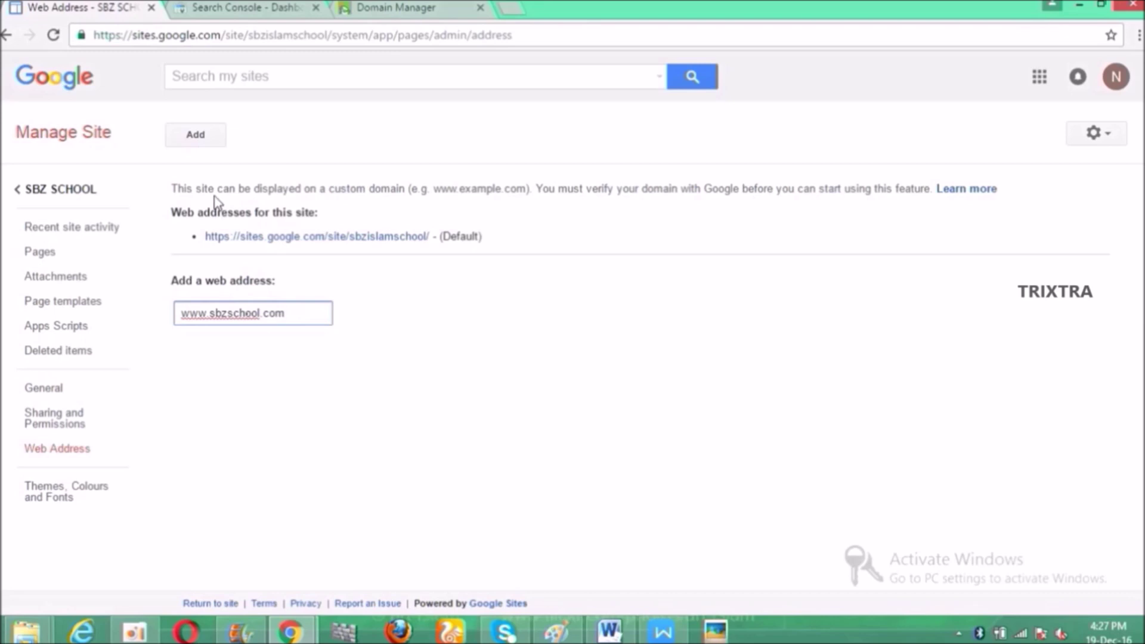
pyautogui.click(206, 127)
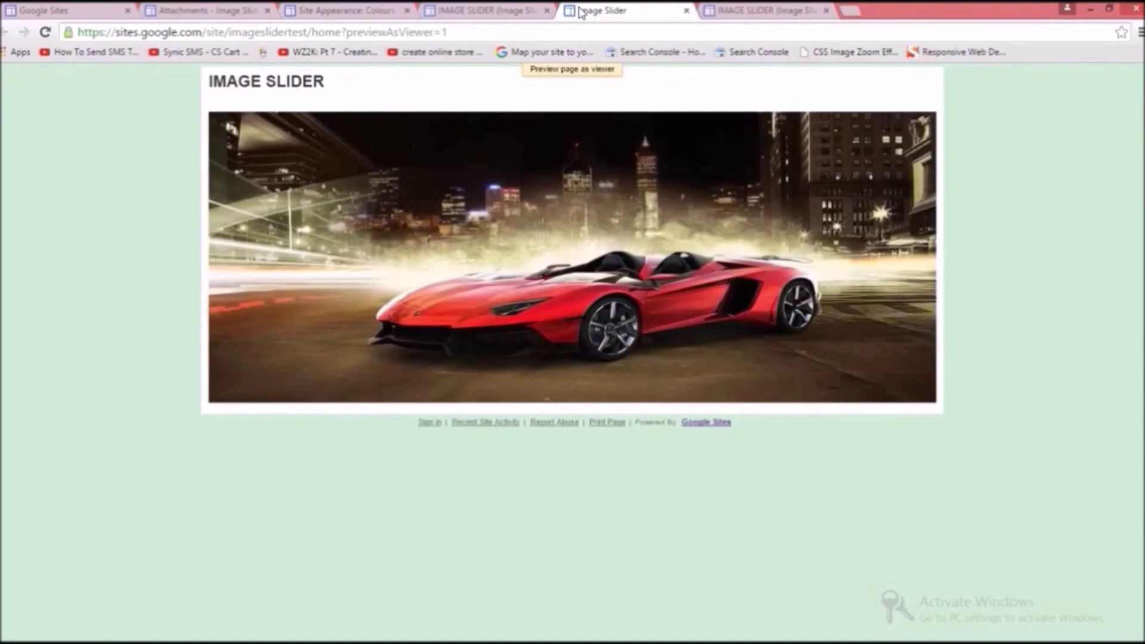
# Step: Switch over to the slideshow code in HTMLPad 2015
pyautogui.hotkey('alt', 'Tab')
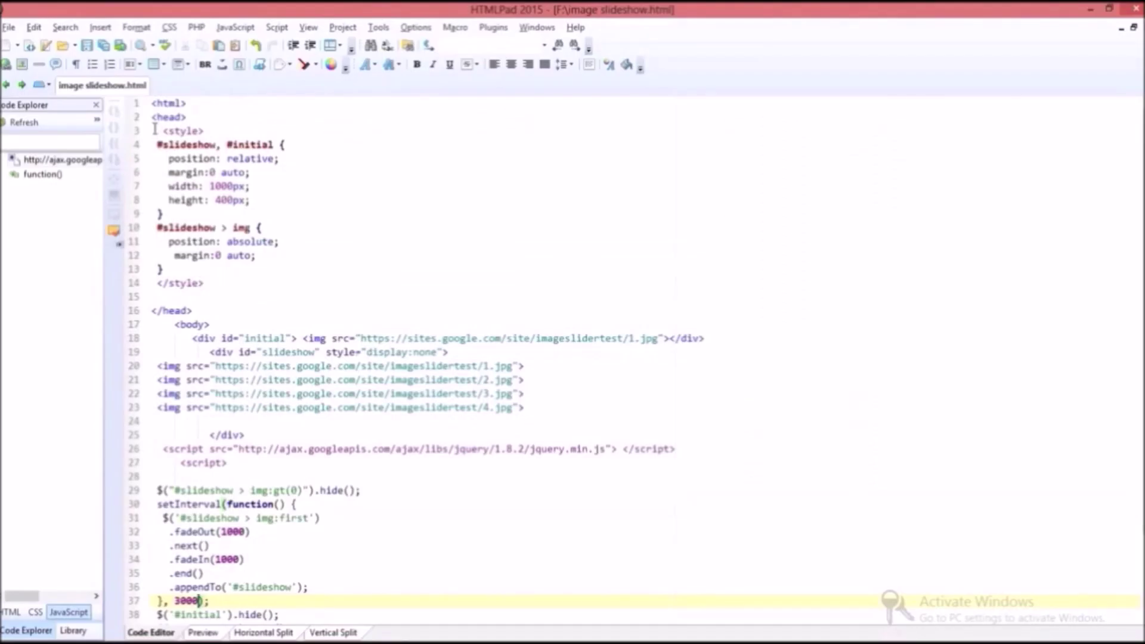
# Step: Scroll to the top of image slideshow.html and highlight the head and body tags
pyautogui.scroll(-2, 155, 128)
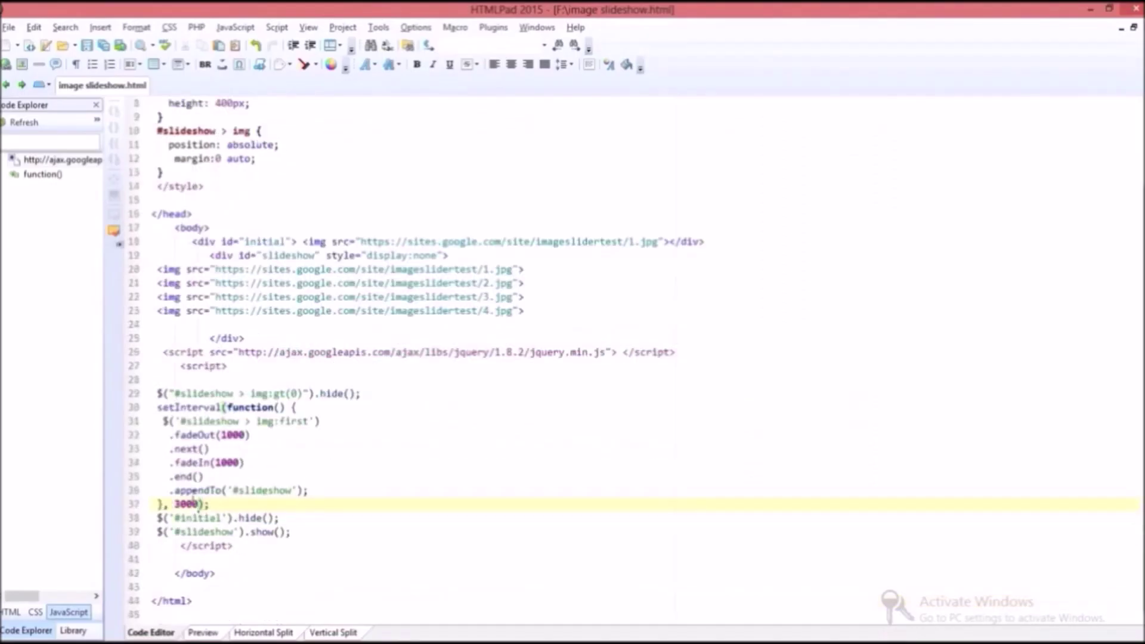
pyautogui.scroll(2, 243, 525)
pyautogui.scroll(1, 243, 525)
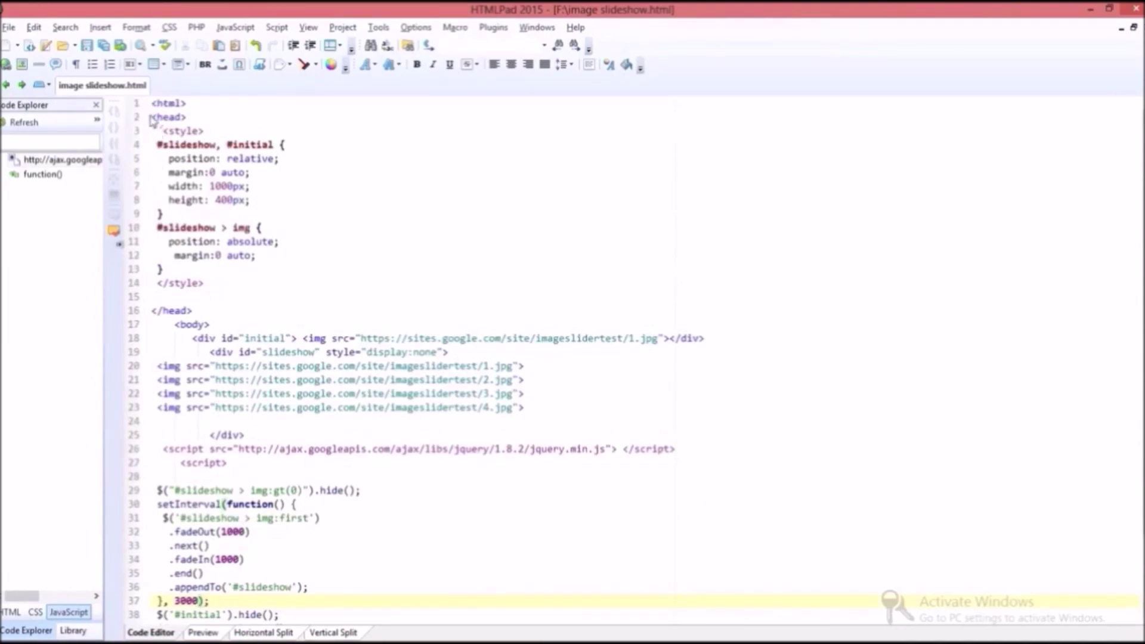
pyautogui.doubleClick(163, 117)
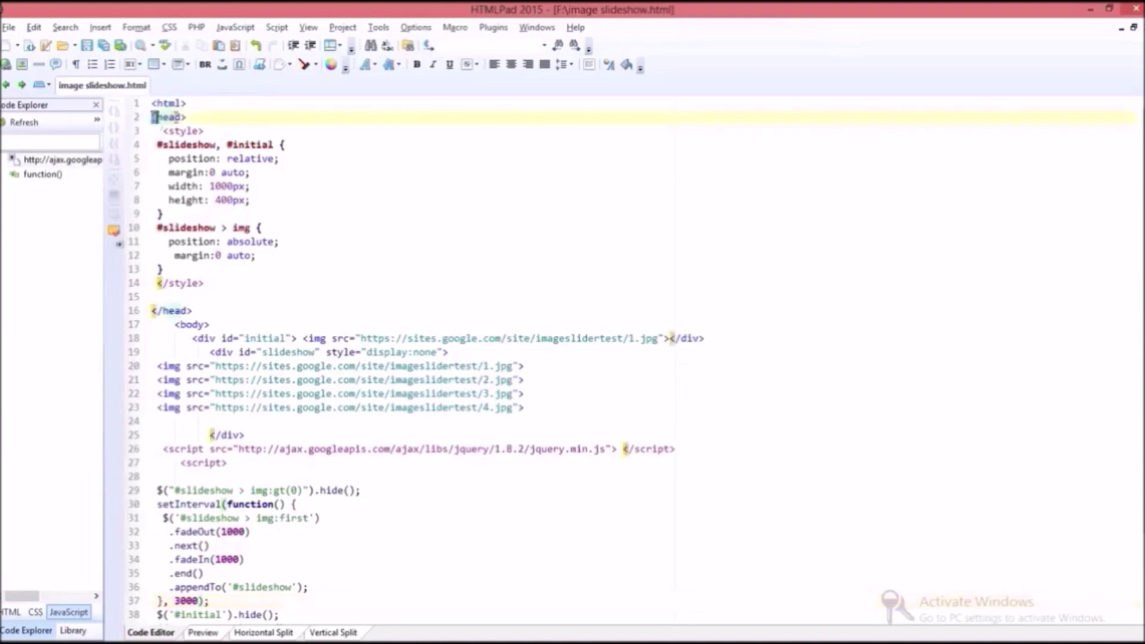
pyautogui.click(237, 310)
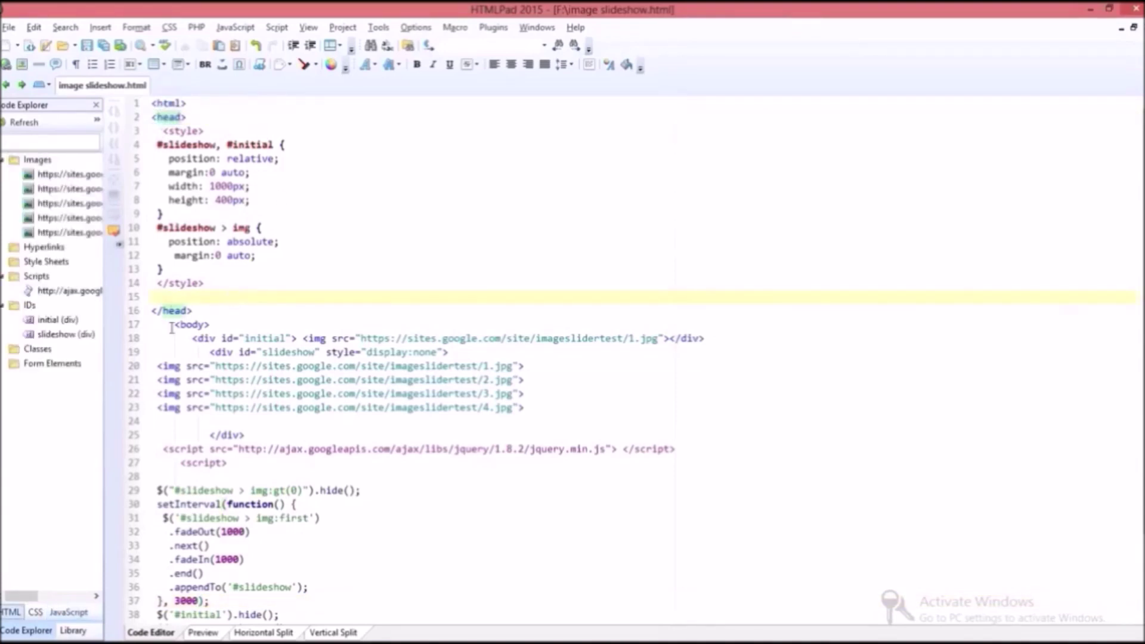
pyautogui.moveTo(238, 310); pyautogui.dragTo(209, 325)
pyautogui.click(239, 310)
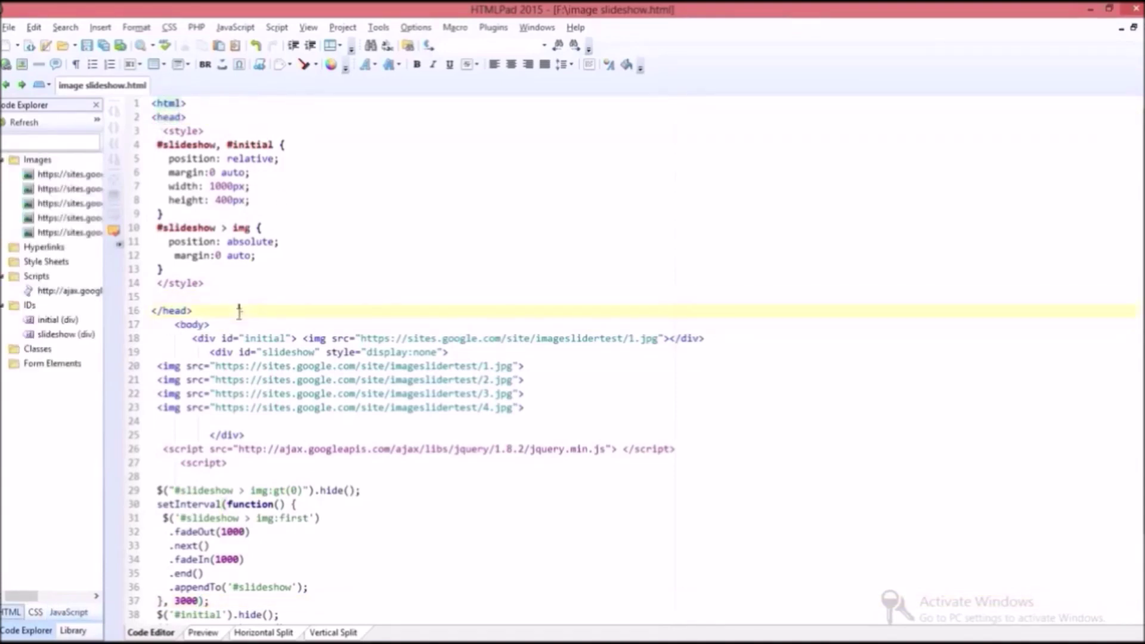
# Step: Highlight the <style> tag and the #slideshow, #initial selector
pyautogui.click(163, 131)
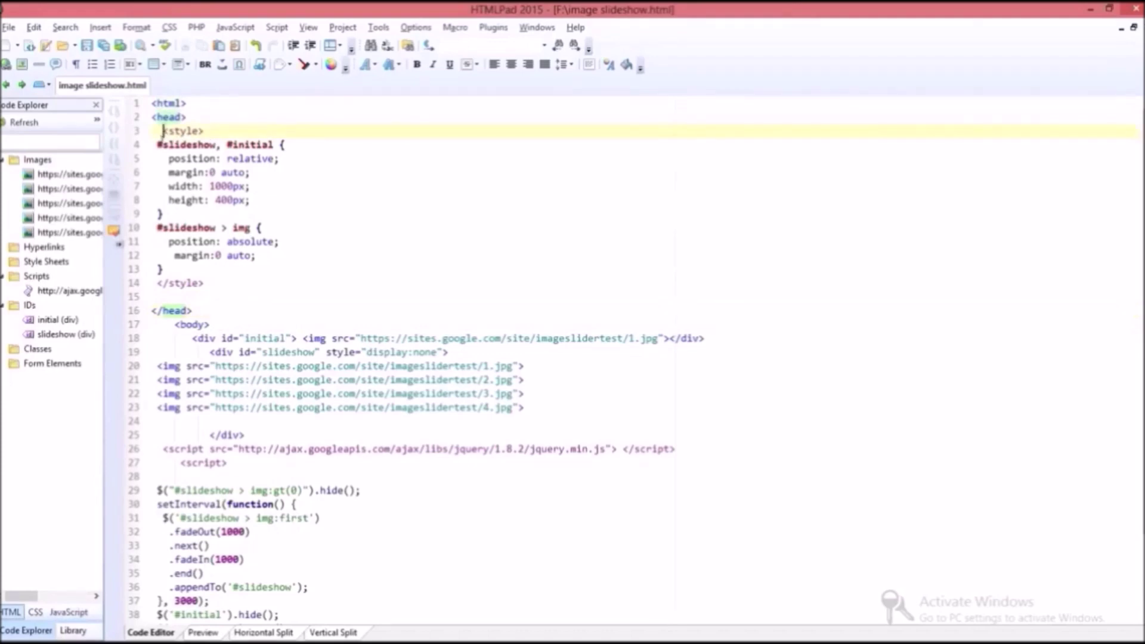
pyautogui.moveTo(163, 132); pyautogui.dragTo(203, 132)
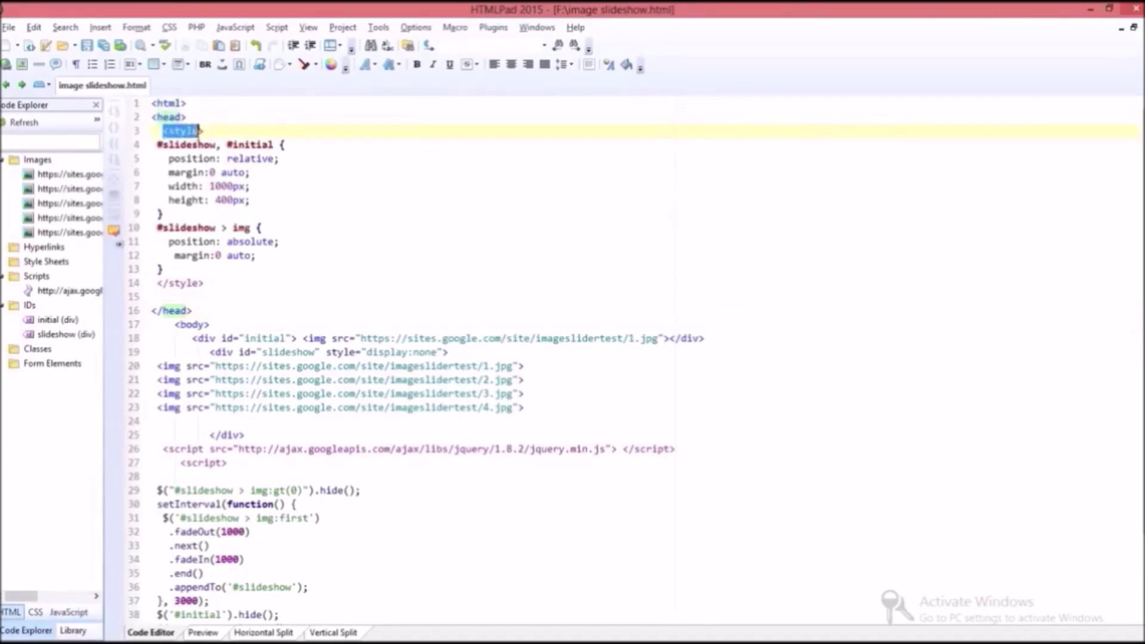
pyautogui.click(208, 132)
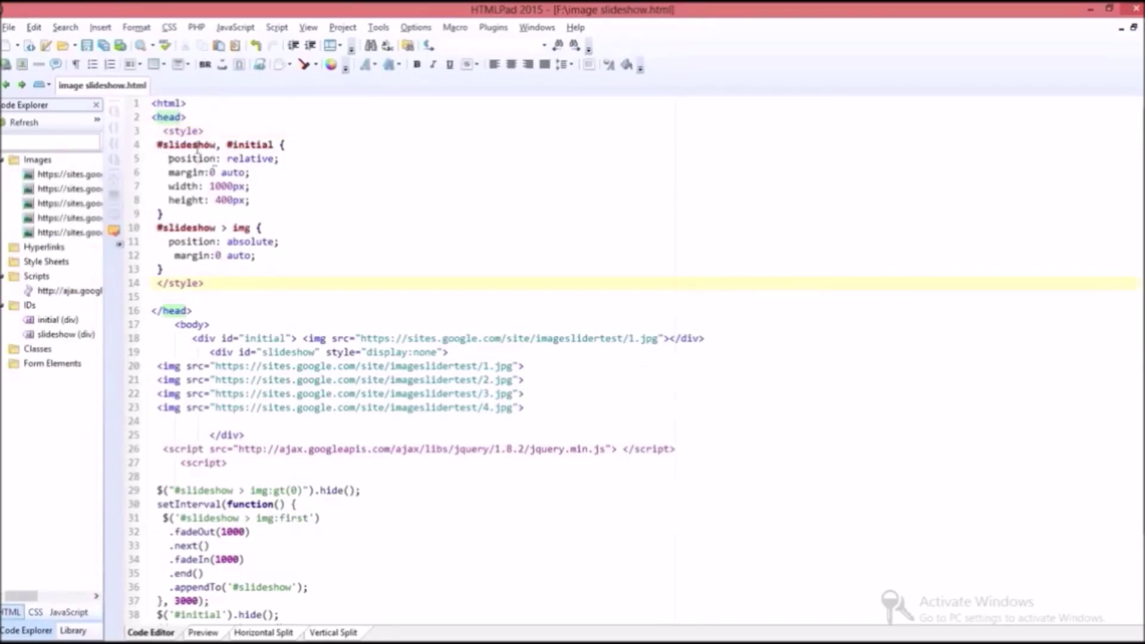
pyautogui.moveTo(155, 146); pyautogui.dragTo(281, 145)
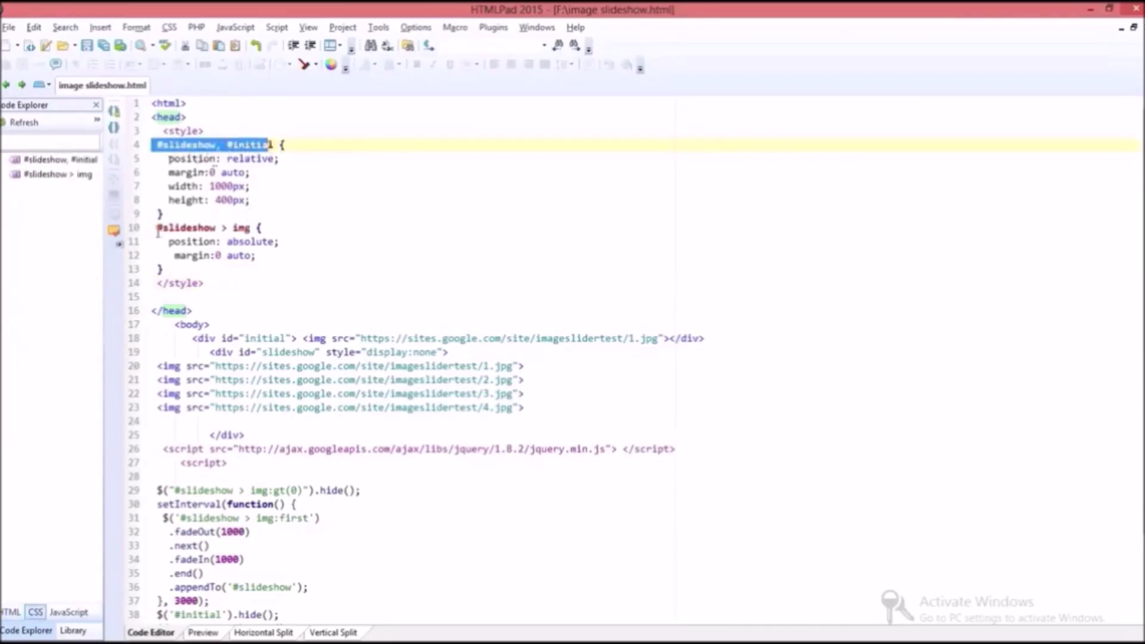
pyautogui.moveTo(158, 232); pyautogui.dragTo(251, 228)
pyautogui.click(251, 228)
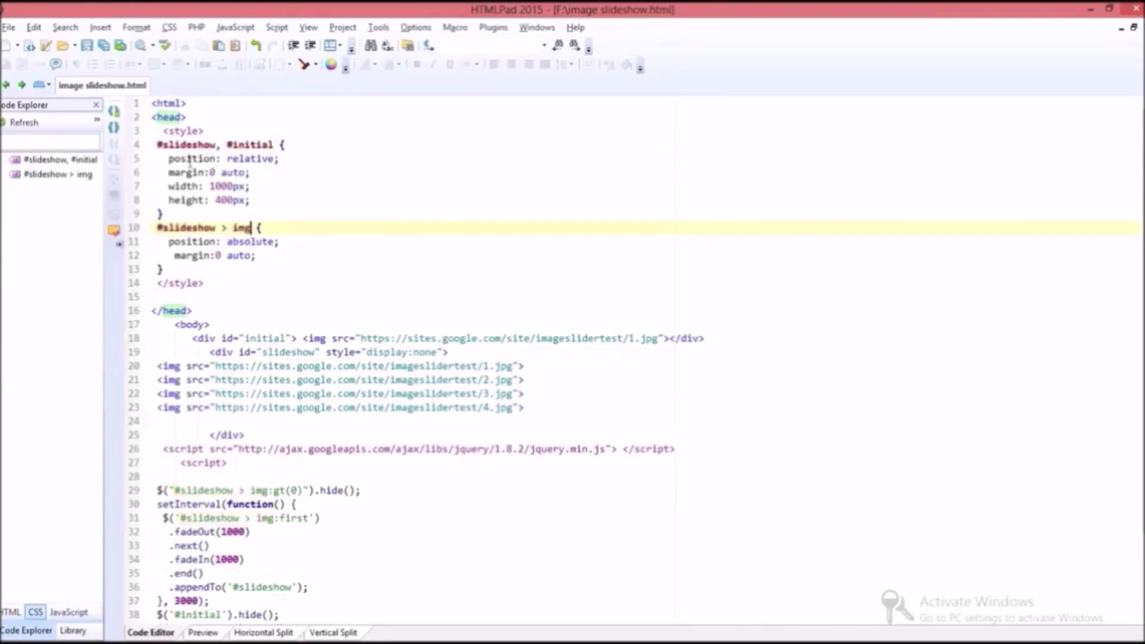
pyautogui.click(167, 158)
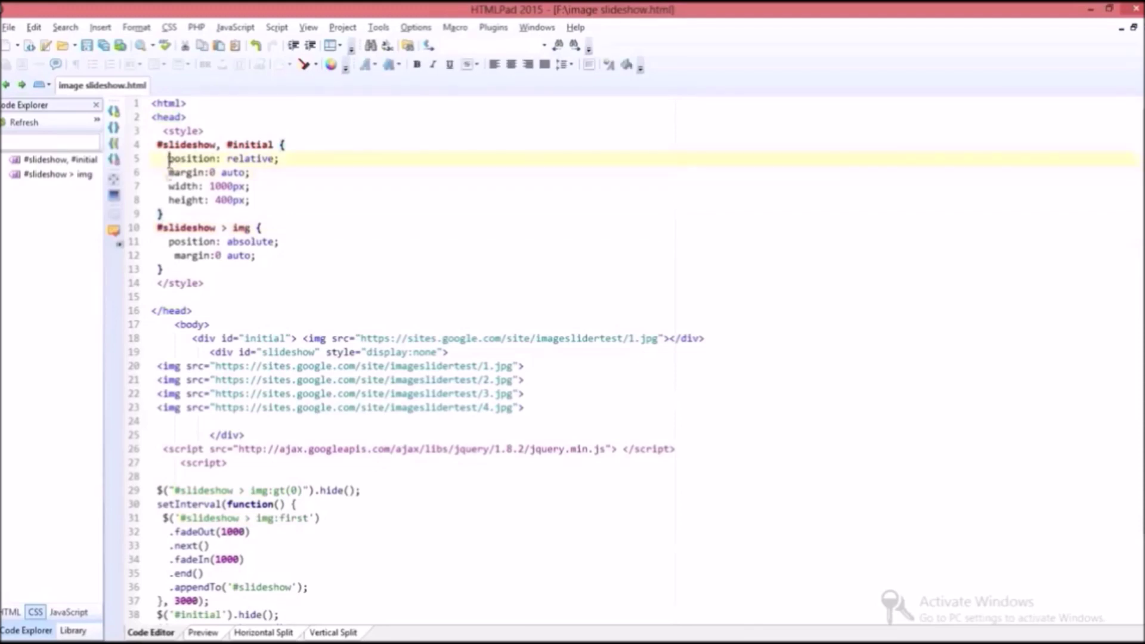
pyautogui.moveTo(169, 159); pyautogui.dragTo(258, 179)
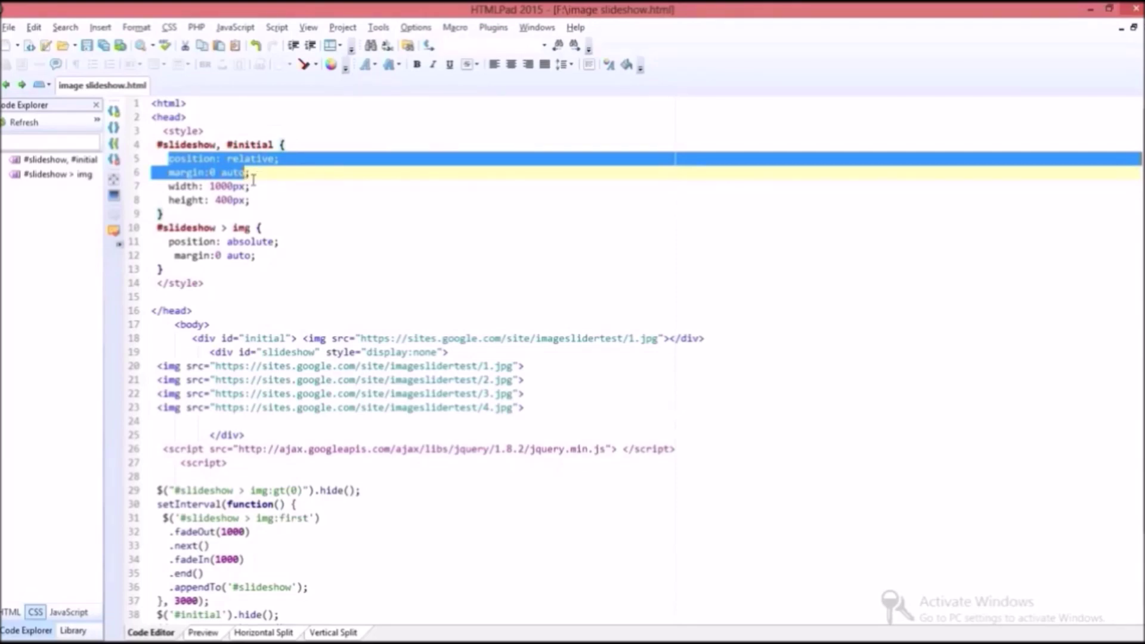
pyautogui.click(166, 190)
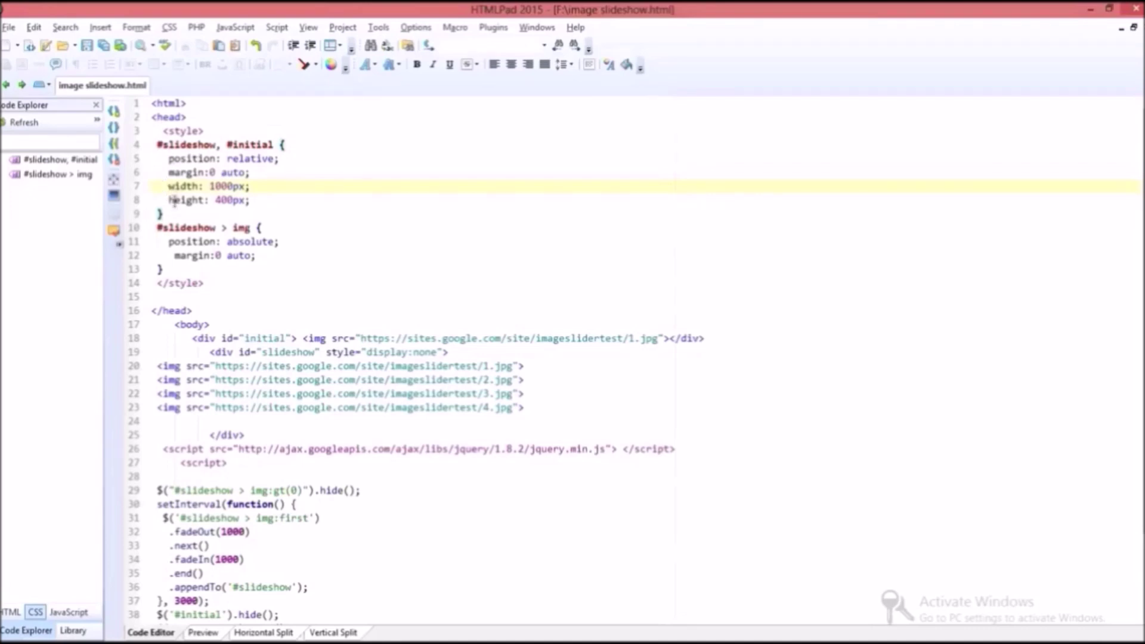
pyautogui.moveTo(172, 200); pyautogui.dragTo(169, 201)
pyautogui.moveTo(169, 190); pyautogui.dragTo(251, 201)
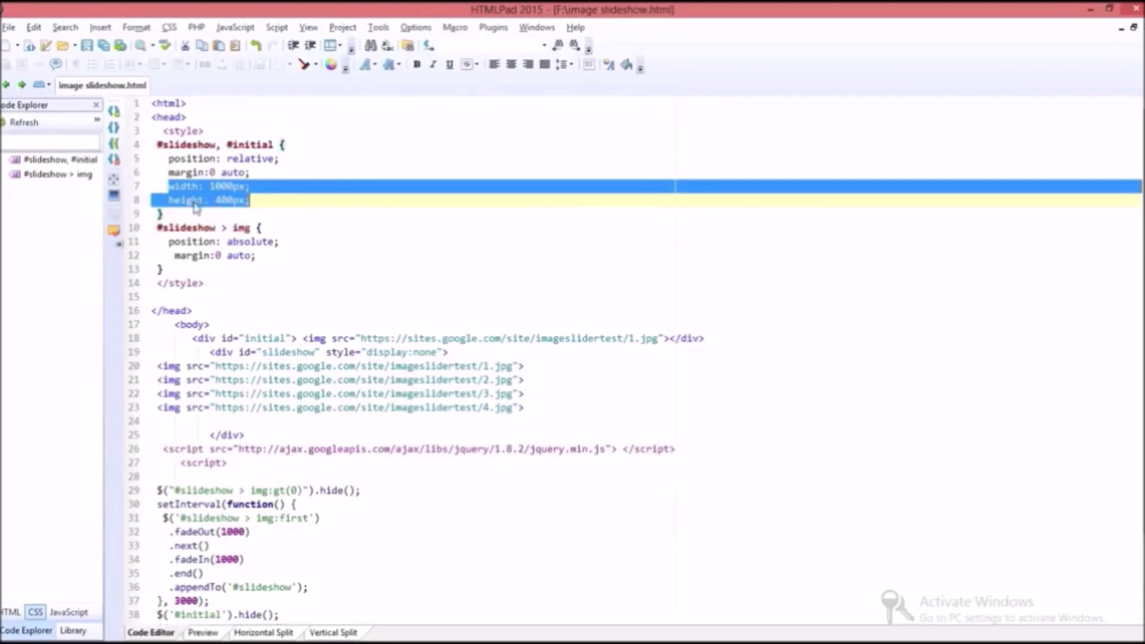
pyautogui.click(194, 241)
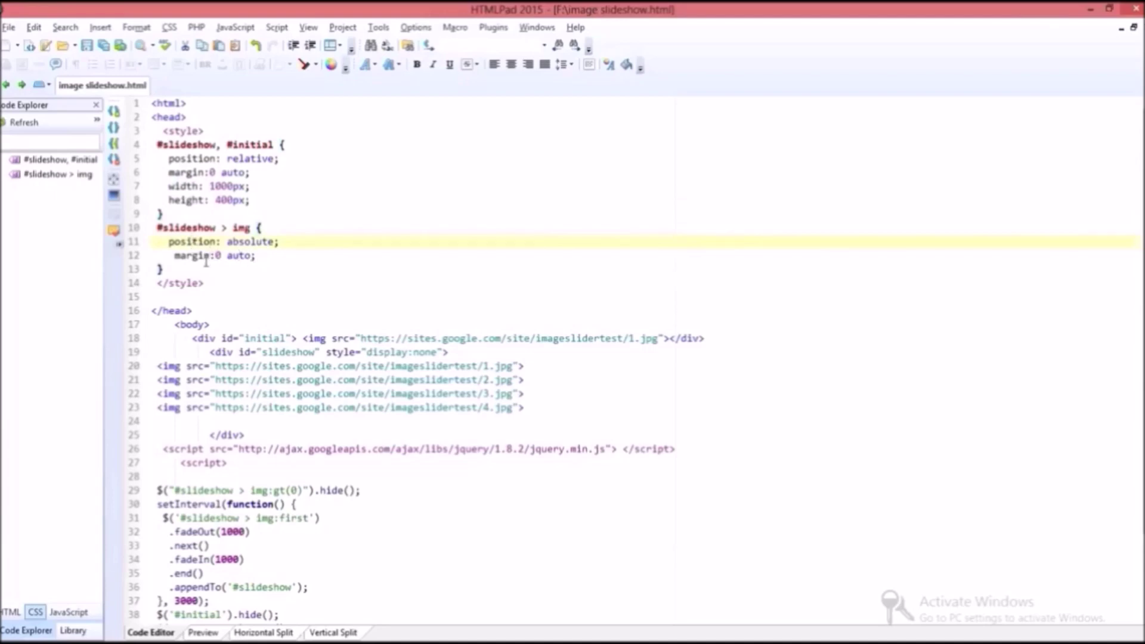
pyautogui.scroll(-2, 203, 257)
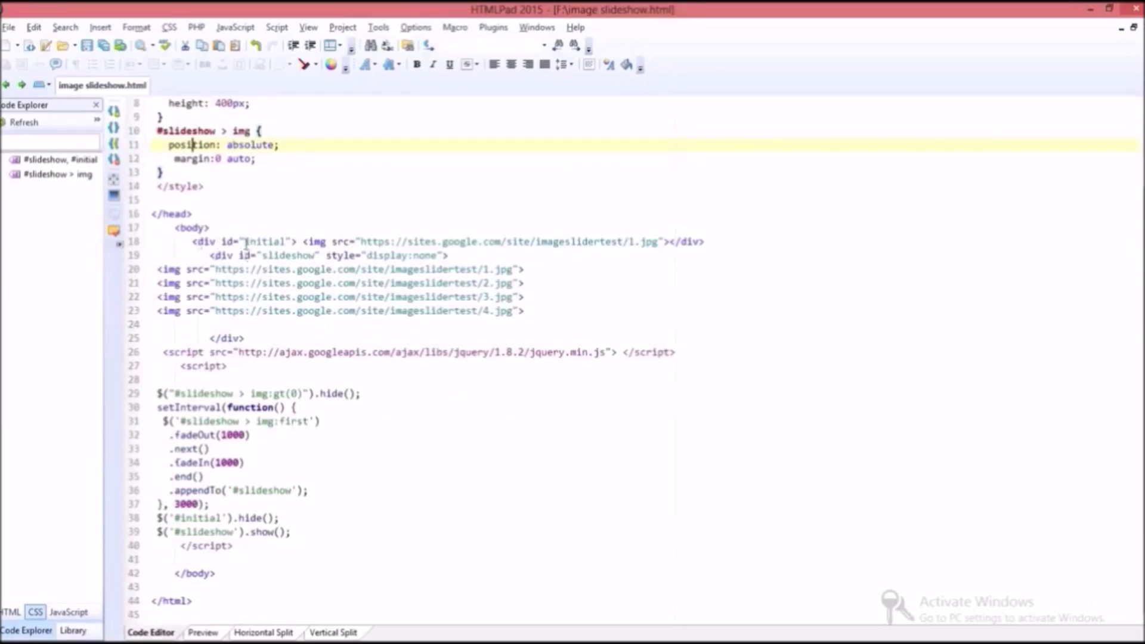
# Step: Check the 'initial' and 'slideshow' div ids and the image links in the body, then return to the site's attachments
pyautogui.doubleClick(252, 241)
pyautogui.click(266, 257)
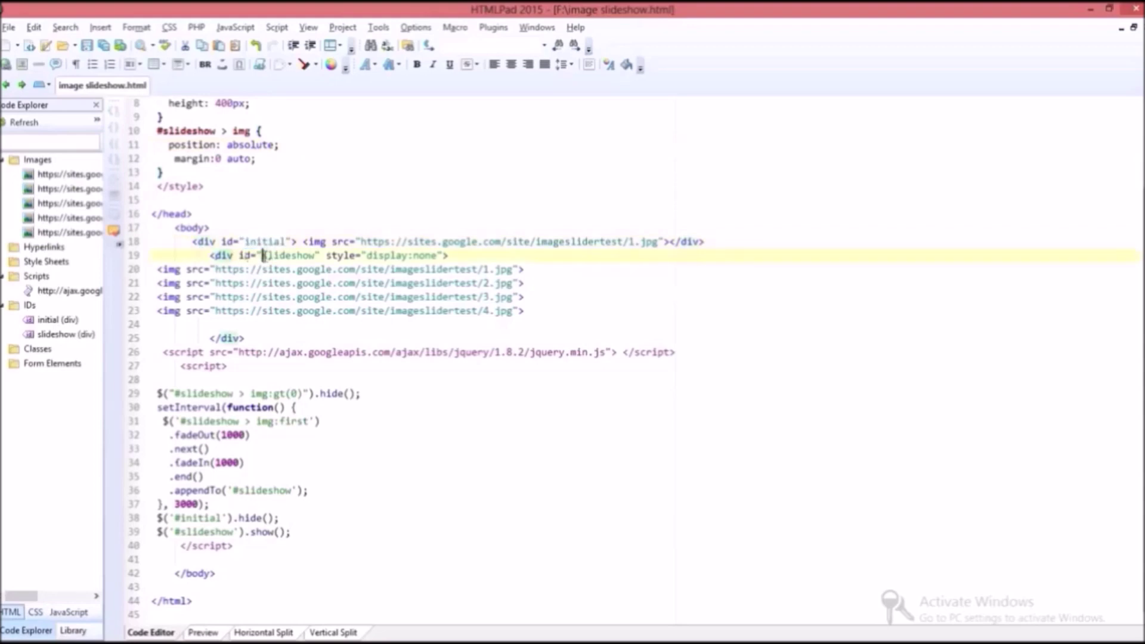
pyautogui.hotkey('shift', 'ctrl', 'Right')
pyautogui.hotkey('shift', 'Left')
pyautogui.hotkey('shift', 'Left')
pyautogui.hotkey('shift', 'Left')
pyautogui.click(263, 242)
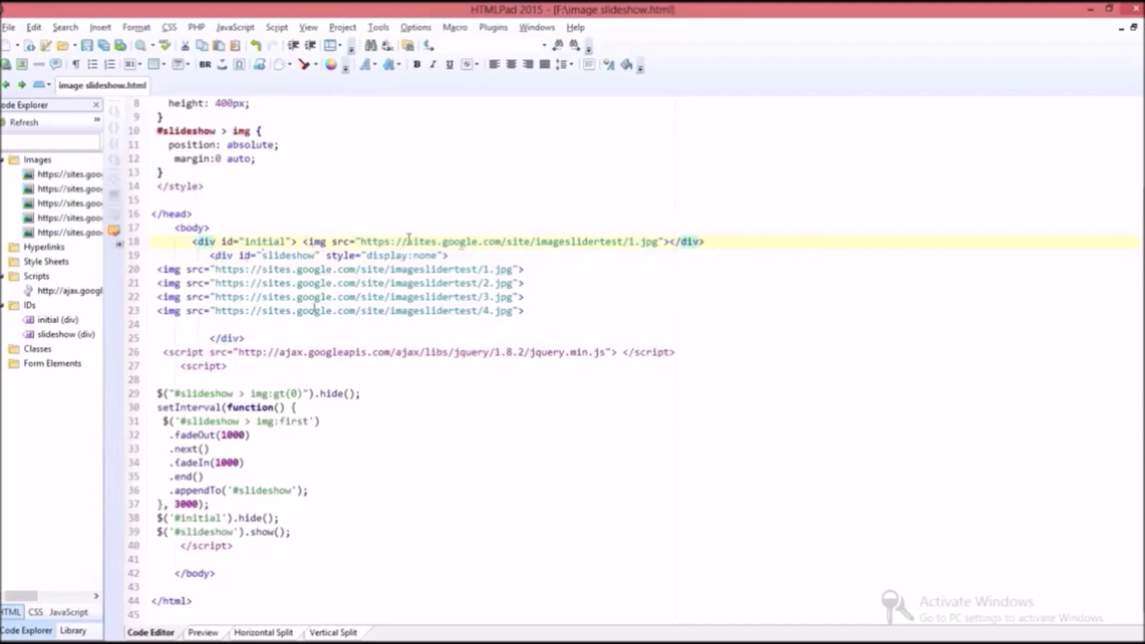
pyautogui.click(256, 293)
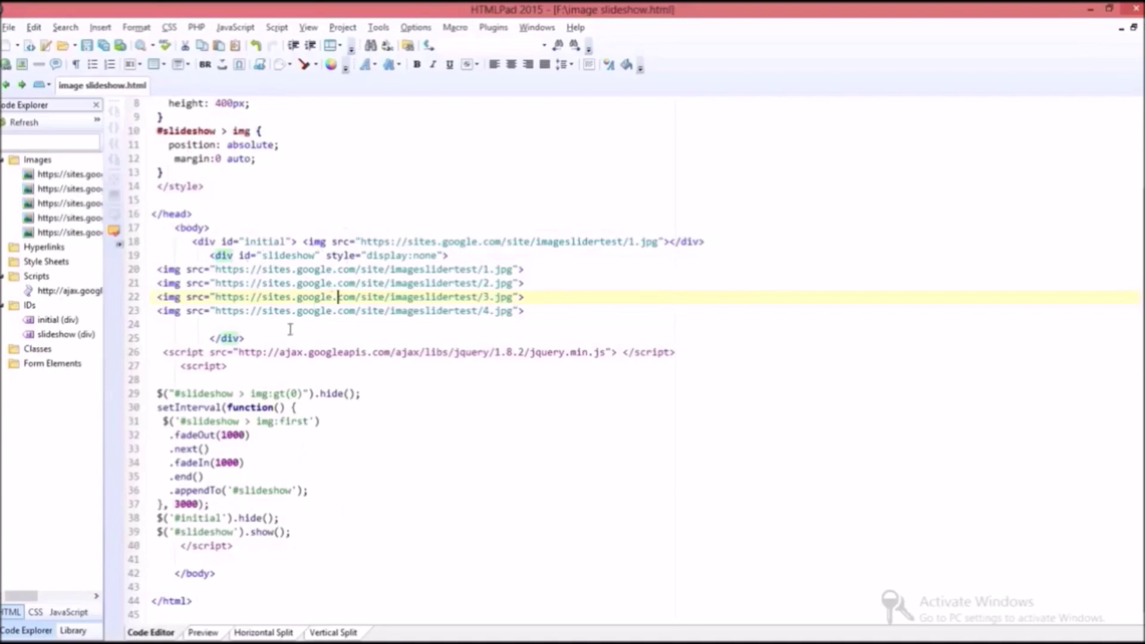
pyautogui.moveTo(429, 642)
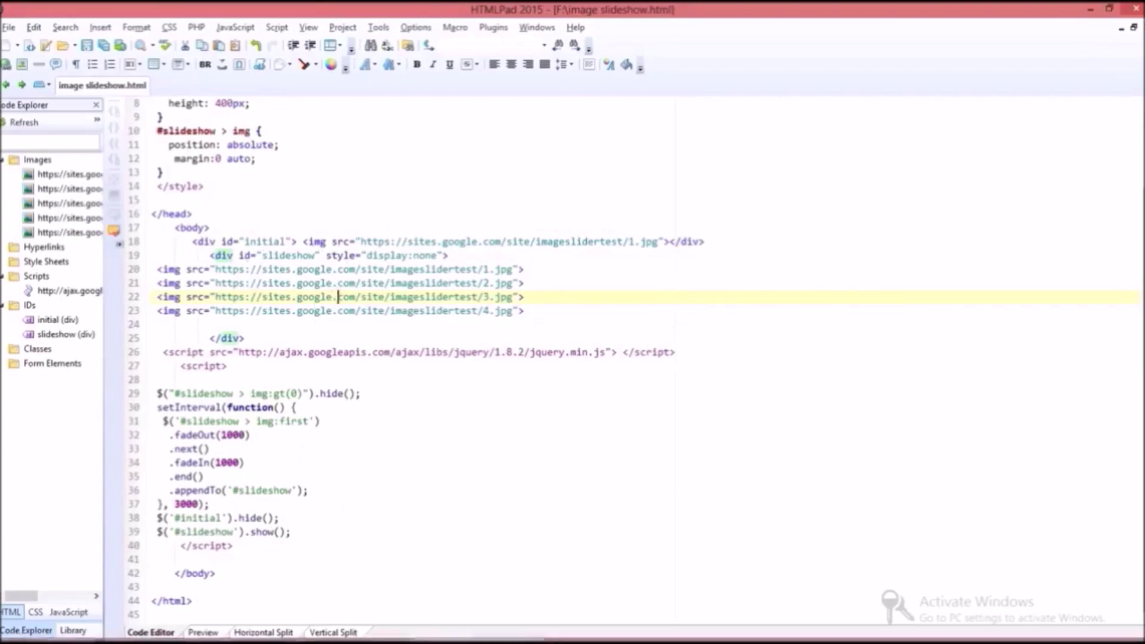
pyautogui.click(476, 636)
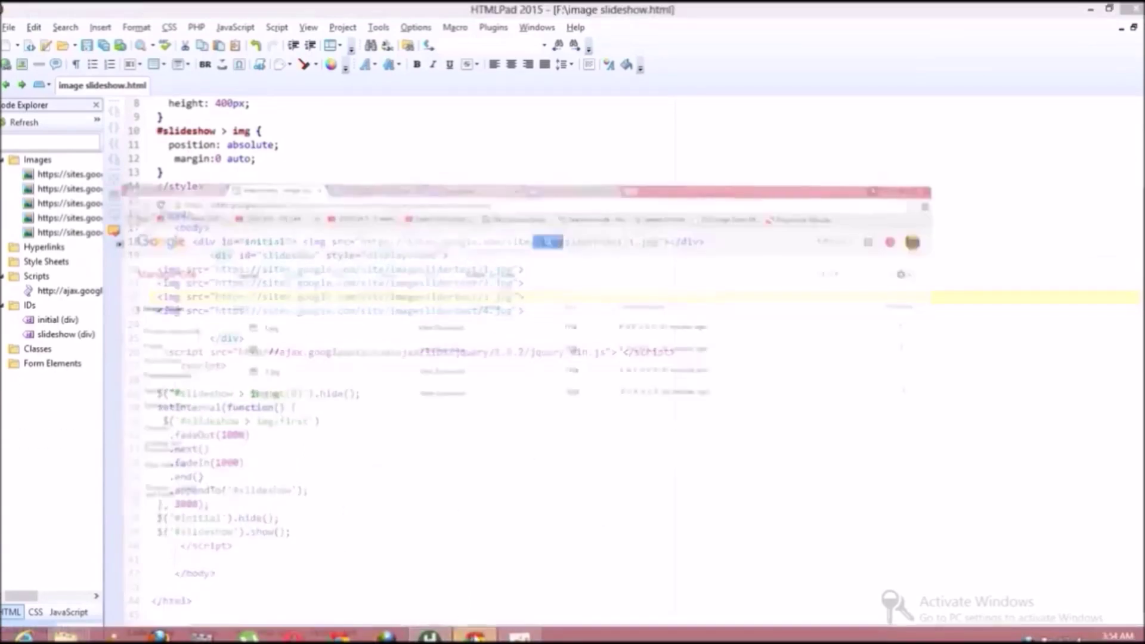
pyautogui.click(165, 135)
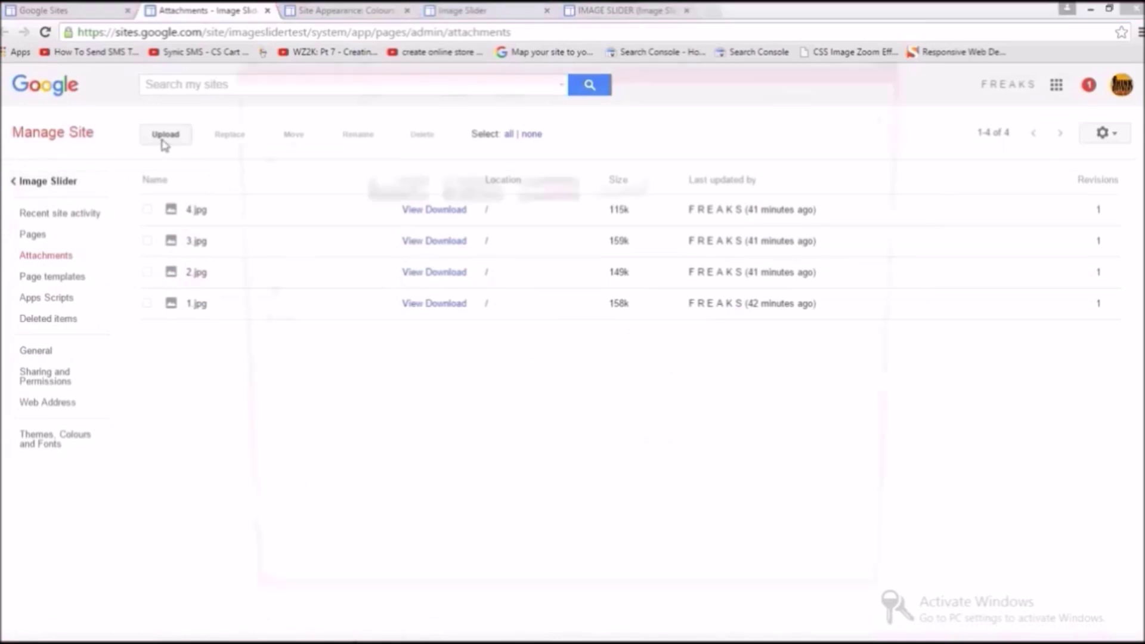
pyautogui.moveTo(702, 256); pyautogui.dragTo(395, 205)
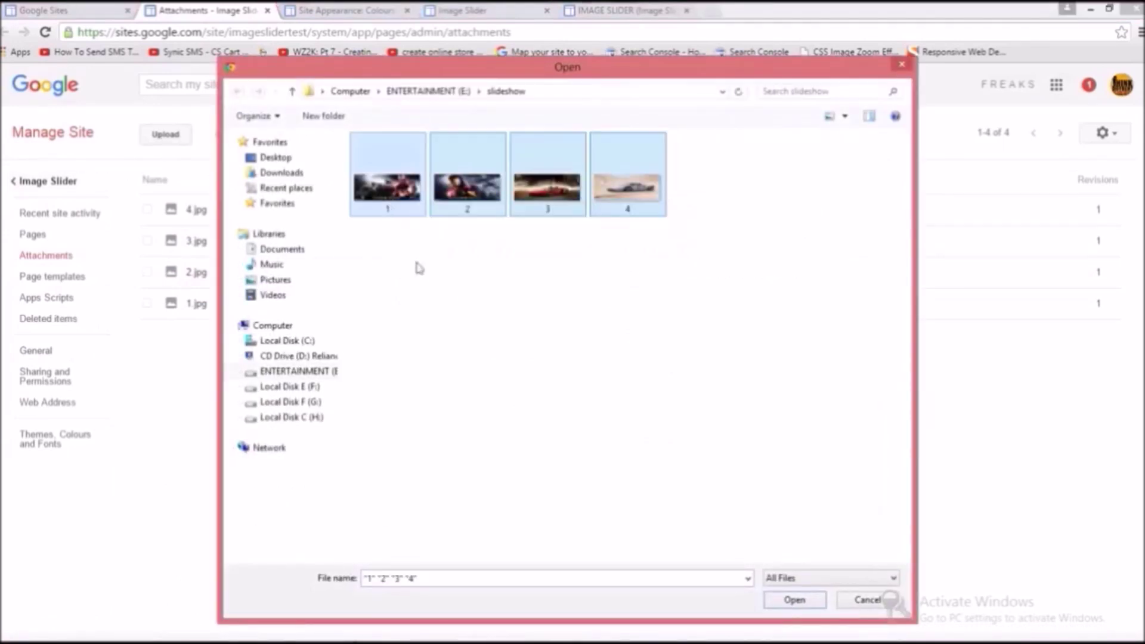
pyautogui.click(432, 274)
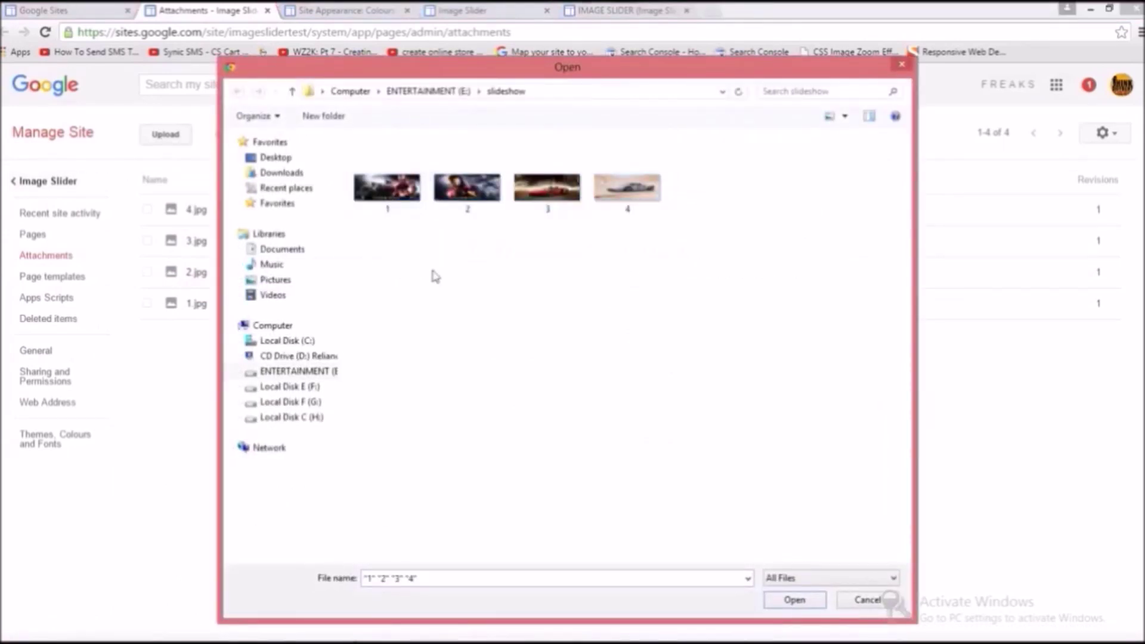
pyautogui.click(865, 600)
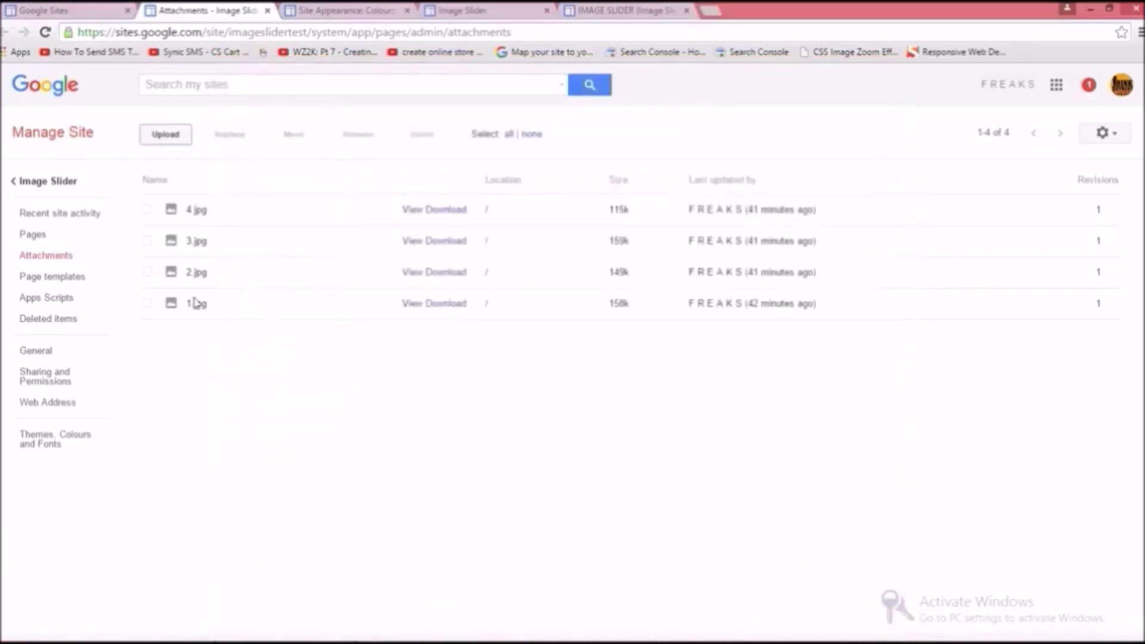
pyautogui.moveTo(463, 639)
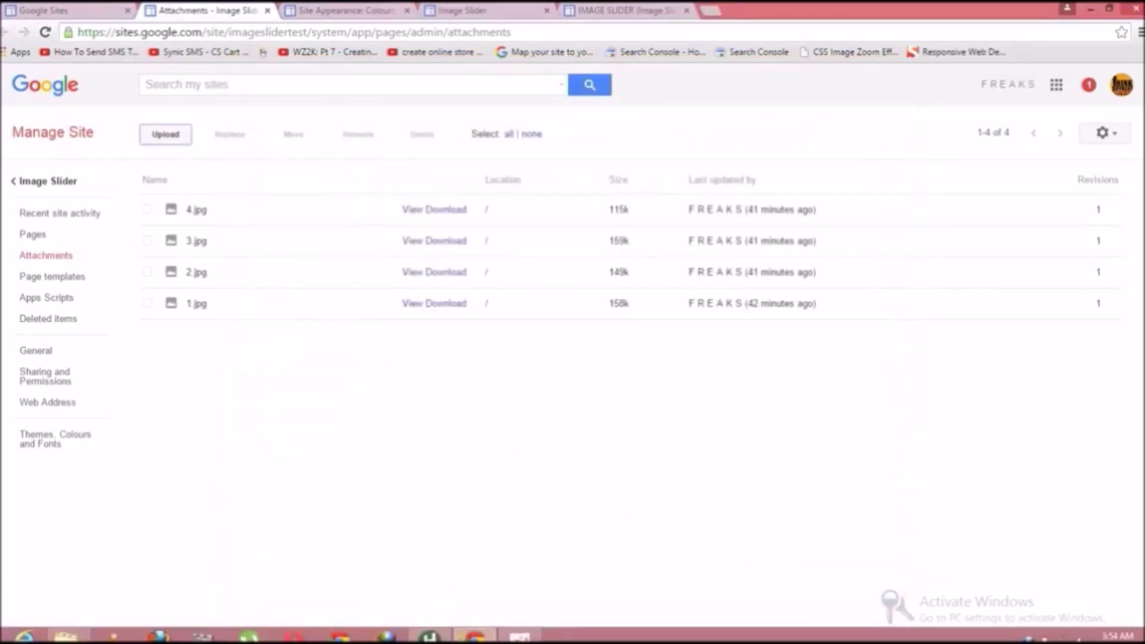
pyautogui.click(434, 637)
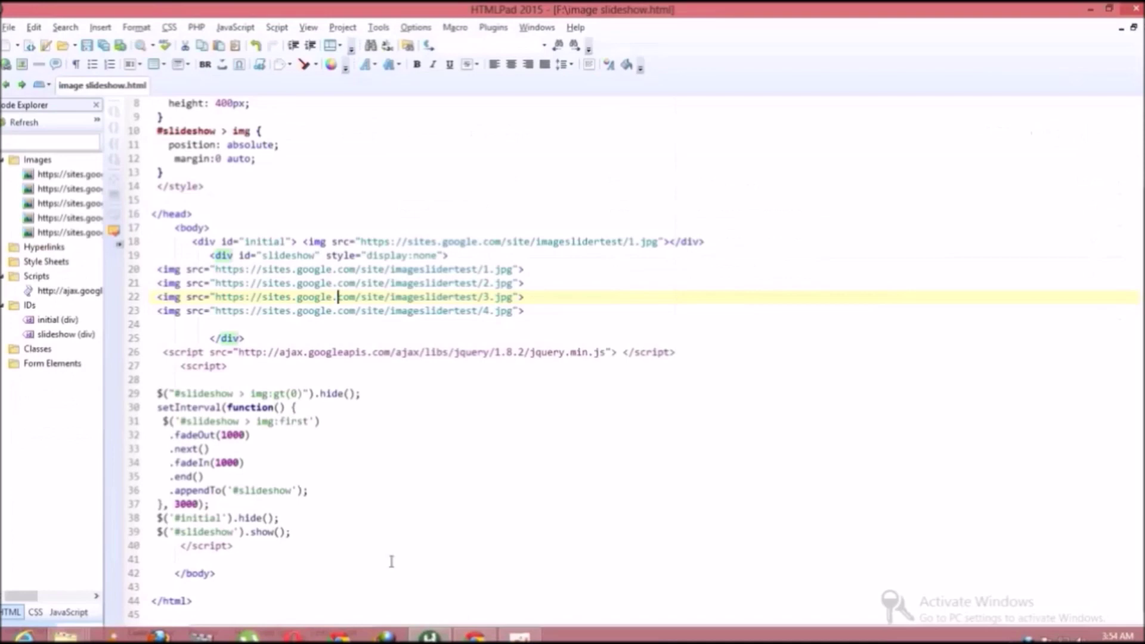
# Step: Review the jQuery script include on line 26 and the script block on lines 29–42
pyautogui.click(259, 340)
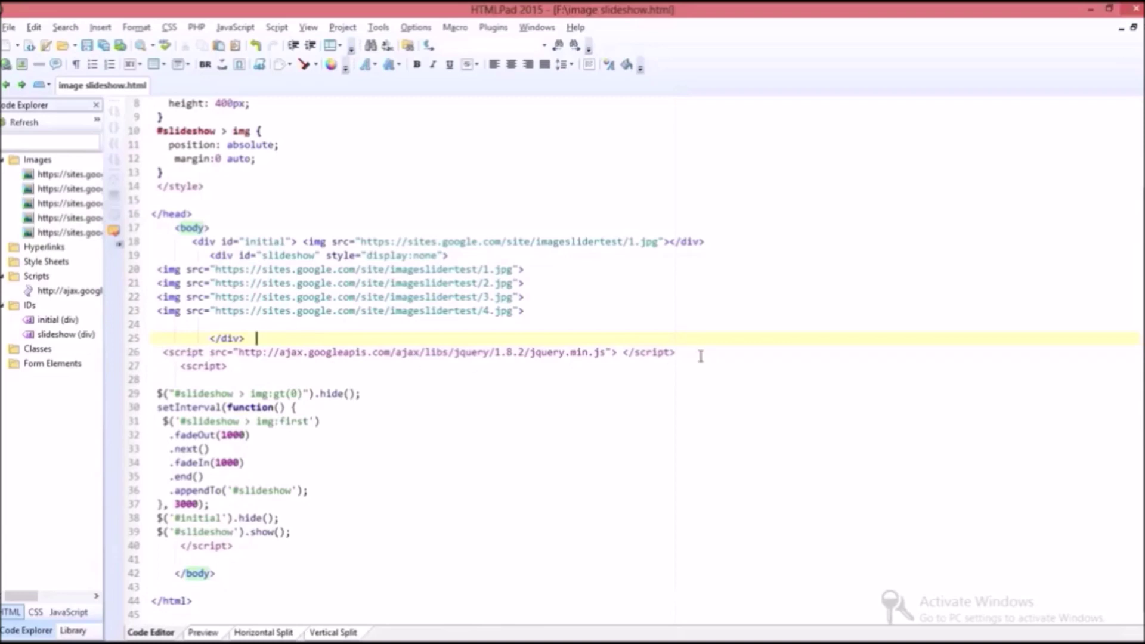
pyautogui.moveTo(169, 350); pyautogui.dragTo(627, 362)
pyautogui.click(542, 370)
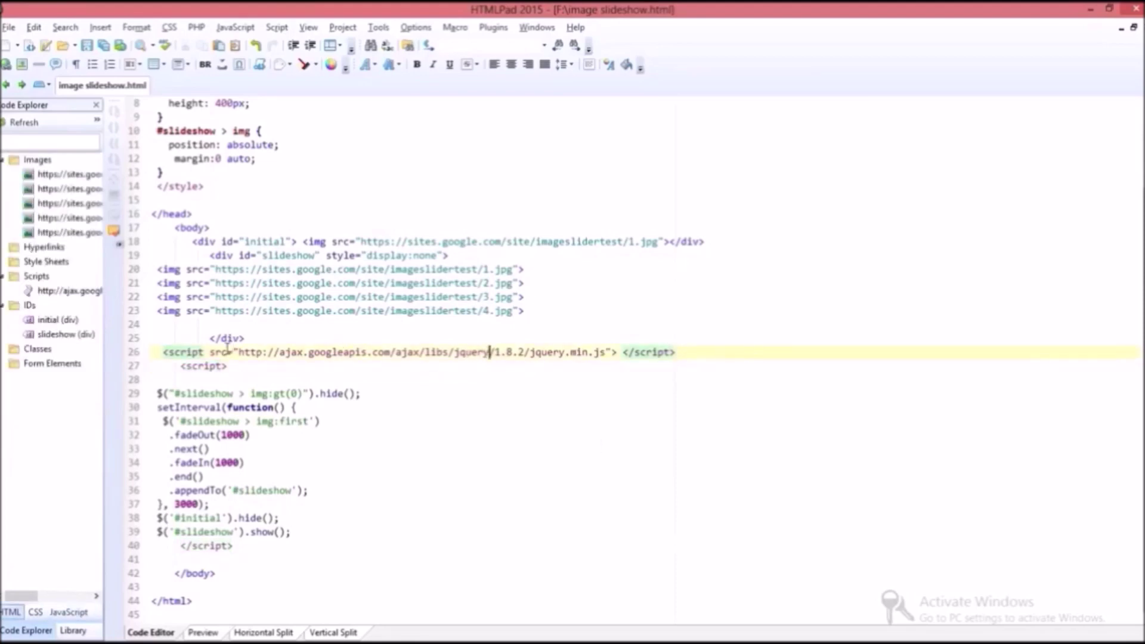
pyautogui.click(175, 365)
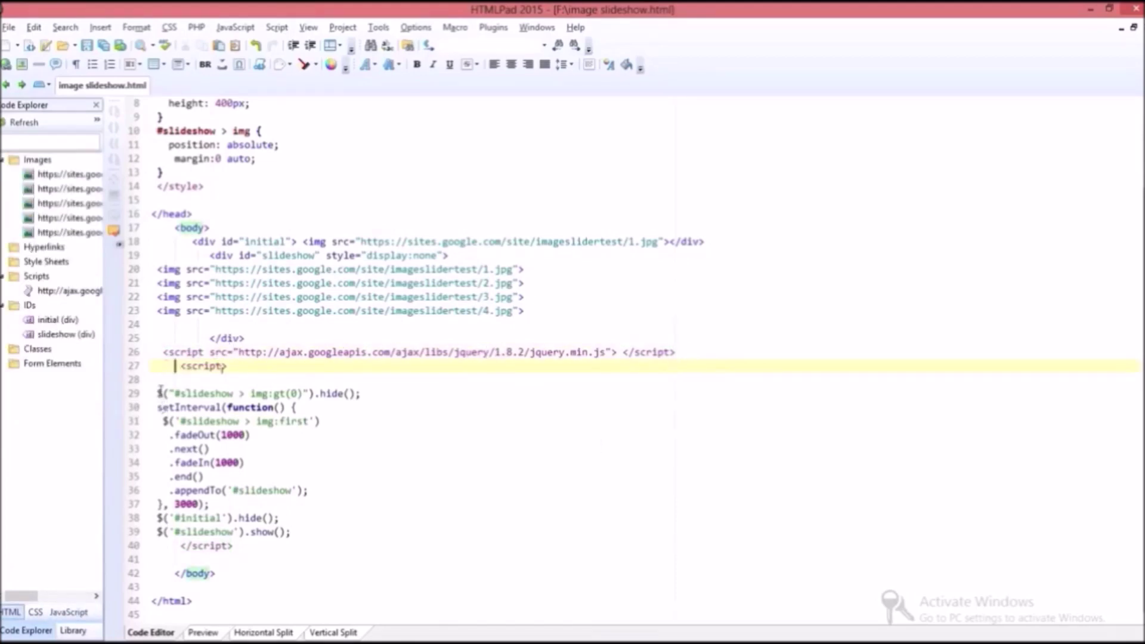
pyautogui.moveTo(158, 393); pyautogui.dragTo(240, 573)
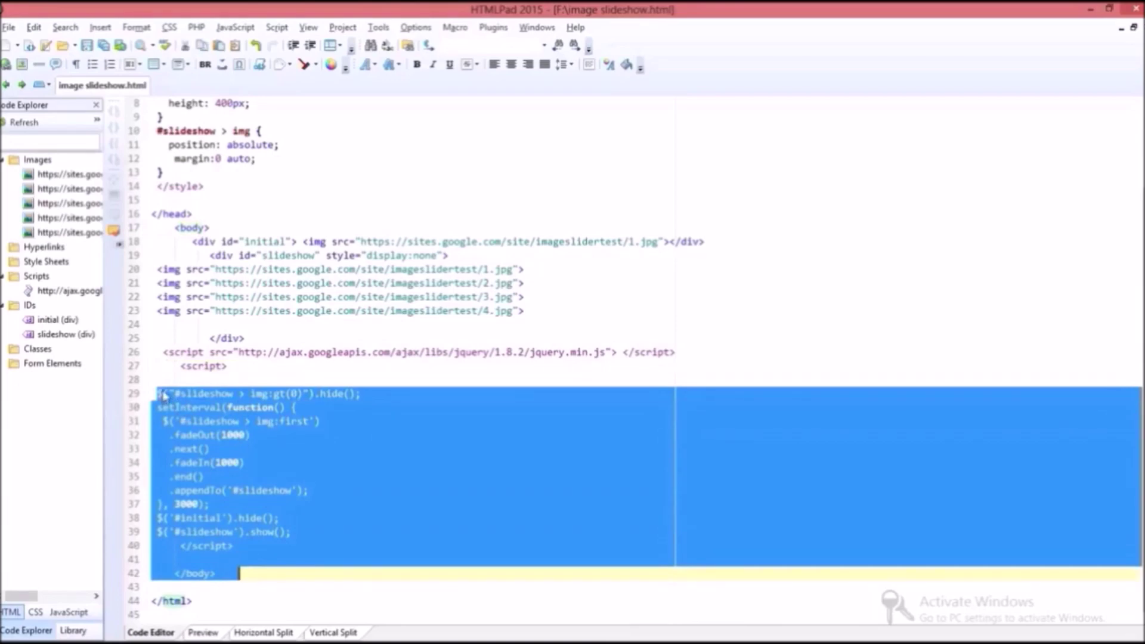
# Step: Examine the fadeOut/fadeIn 1000 duration, end(), hide() and show() calls, then return to the attachments page
pyautogui.doubleClick(190, 436)
pyautogui.moveTo(213, 463); pyautogui.dragTo(188, 468)
pyautogui.click(235, 436)
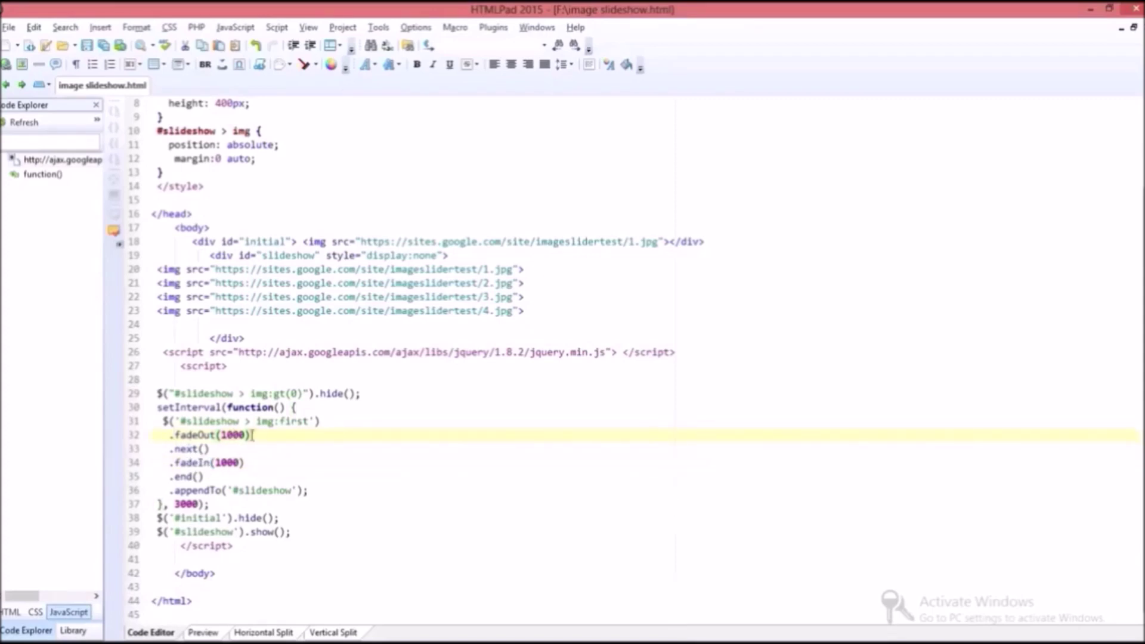
pyautogui.moveTo(246, 436); pyautogui.dragTo(221, 435)
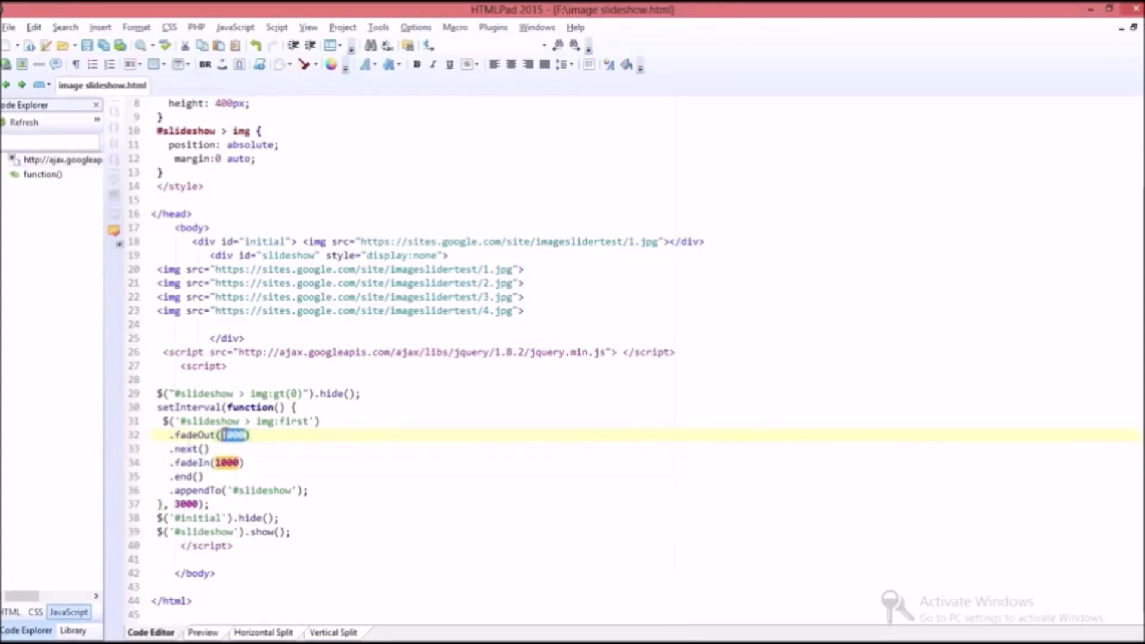
pyautogui.click(197, 476)
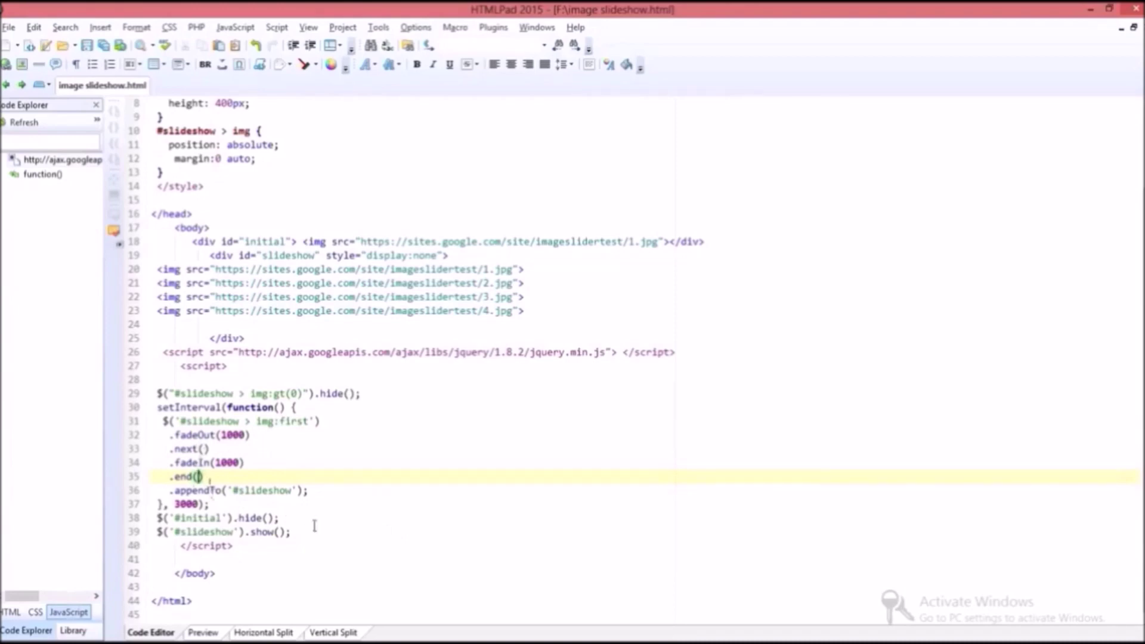
pyautogui.click(266, 517)
pyautogui.click(279, 531)
pyautogui.scroll(3, 322, 462)
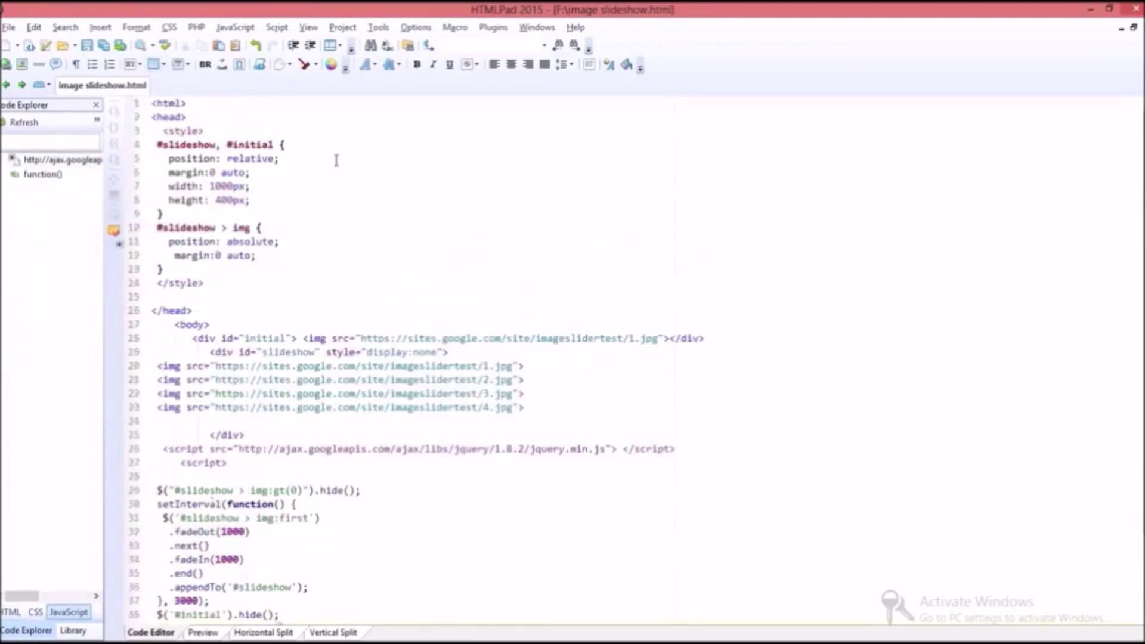
pyautogui.scroll(-1, 299, 411)
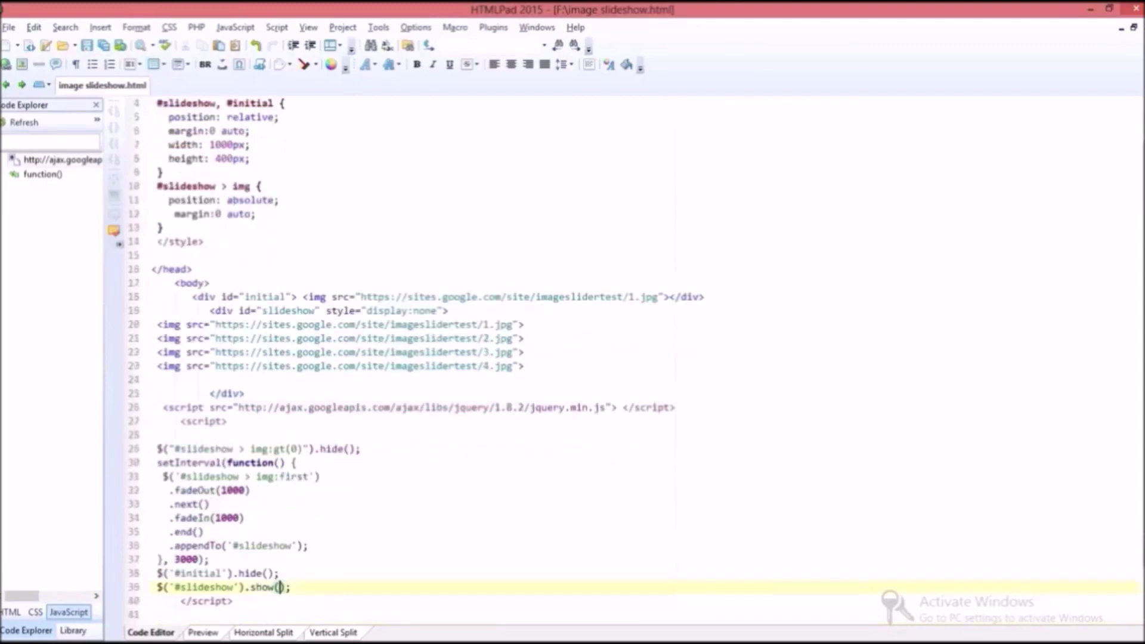
pyautogui.click(486, 635)
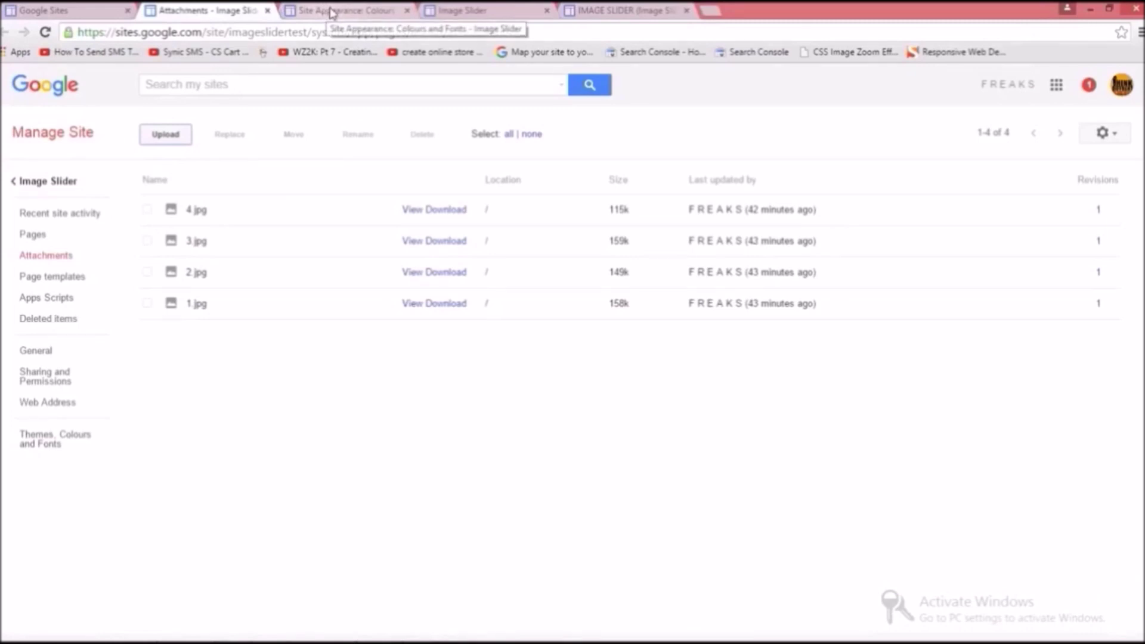
# Step: Leave the theme unchanged and give the Image Slider site a custom 1030px width in the site layout editor
pyautogui.click(332, 12)
pyautogui.click(212, 205)
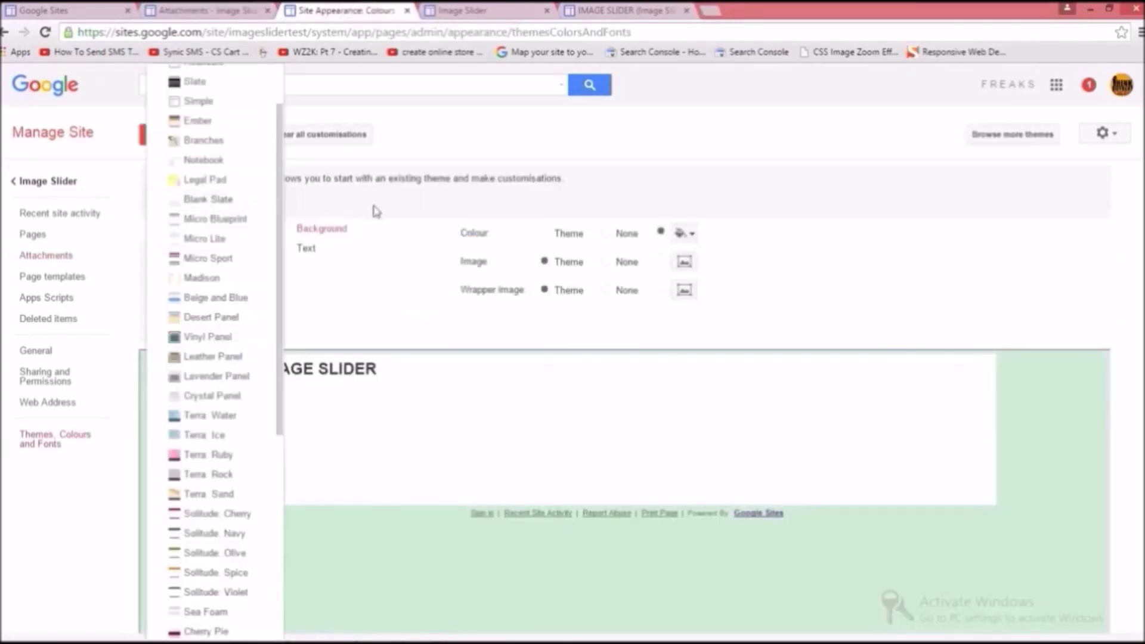
pyautogui.click(204, 206)
pyautogui.hotkey('ctrl', 'Tab')
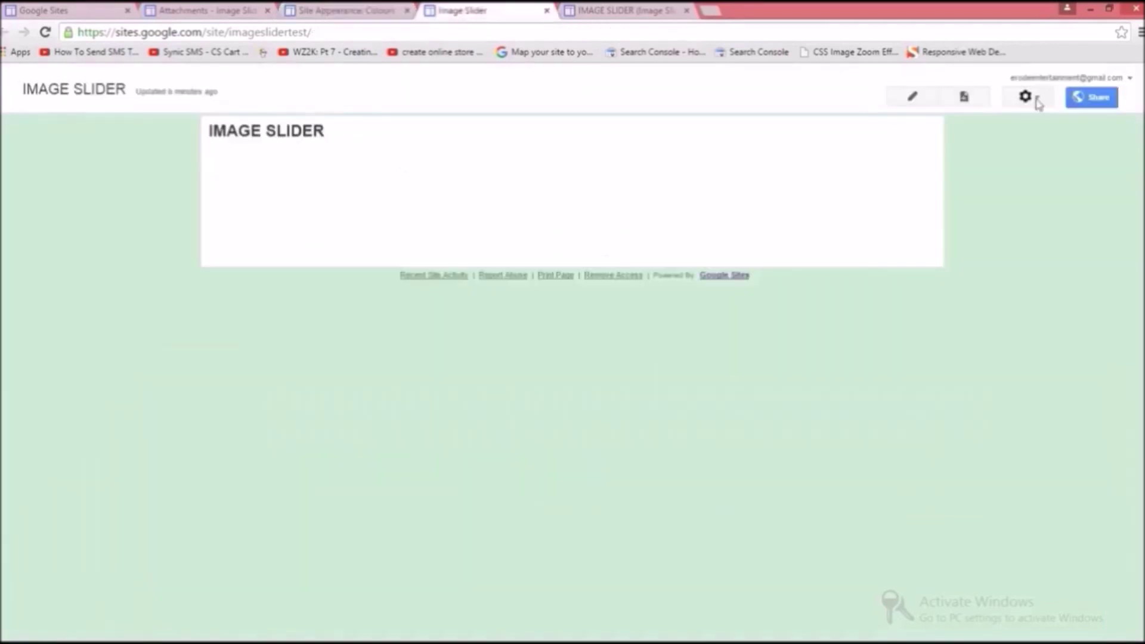
pyautogui.click(1037, 102)
pyautogui.click(927, 411)
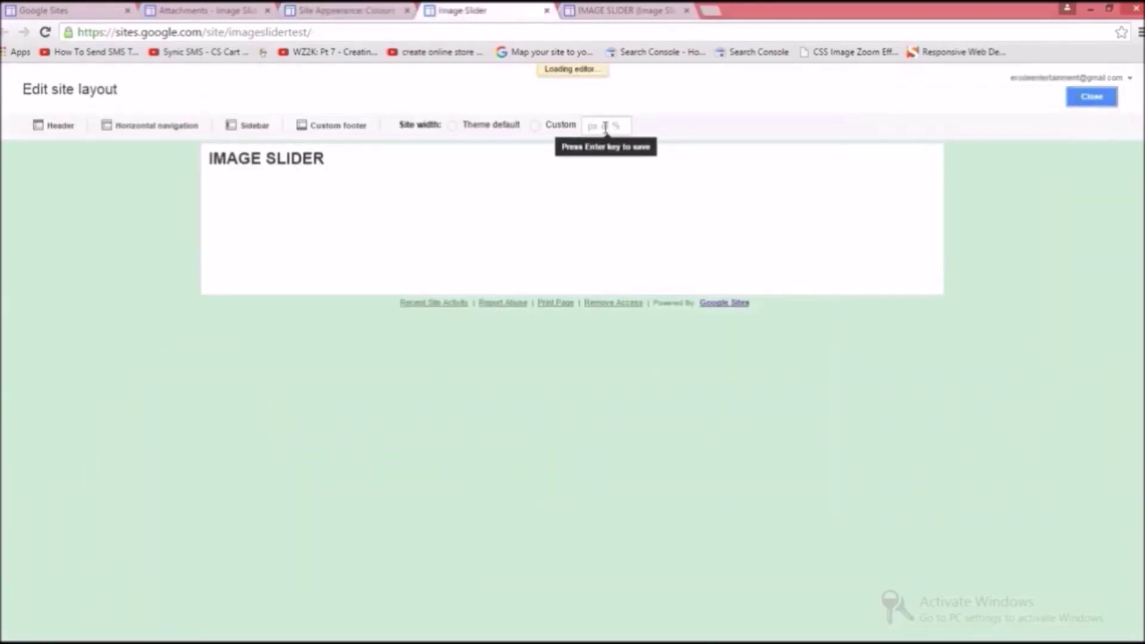
pyautogui.click(604, 126)
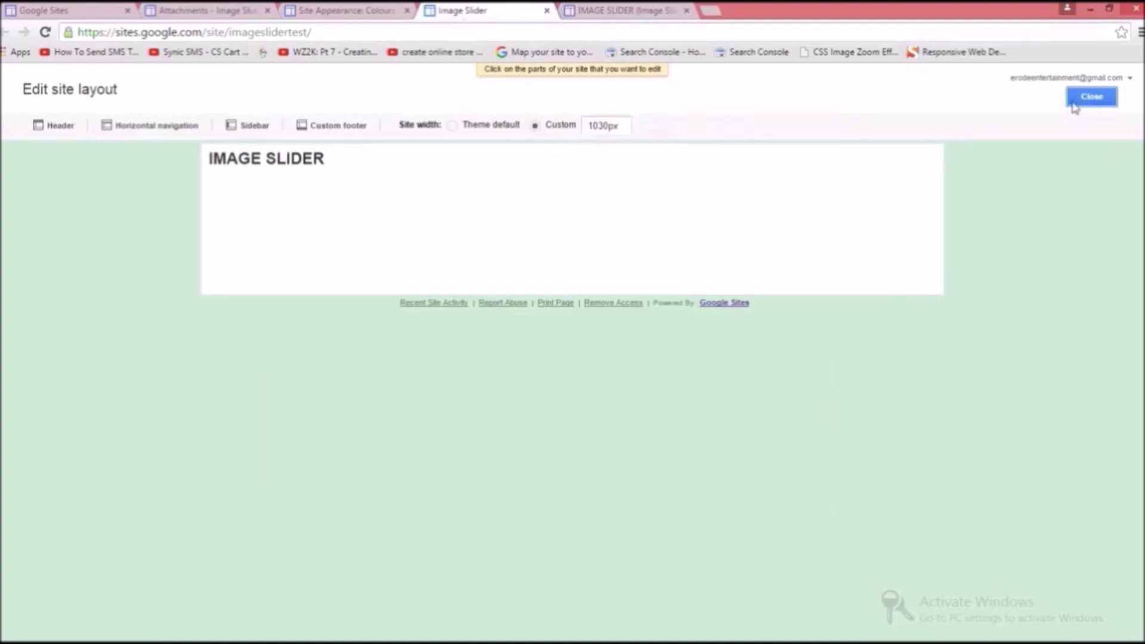
pyautogui.click(1091, 97)
# Step: Edit the Image Slider page and insert an HTML Box
pyautogui.click(911, 97)
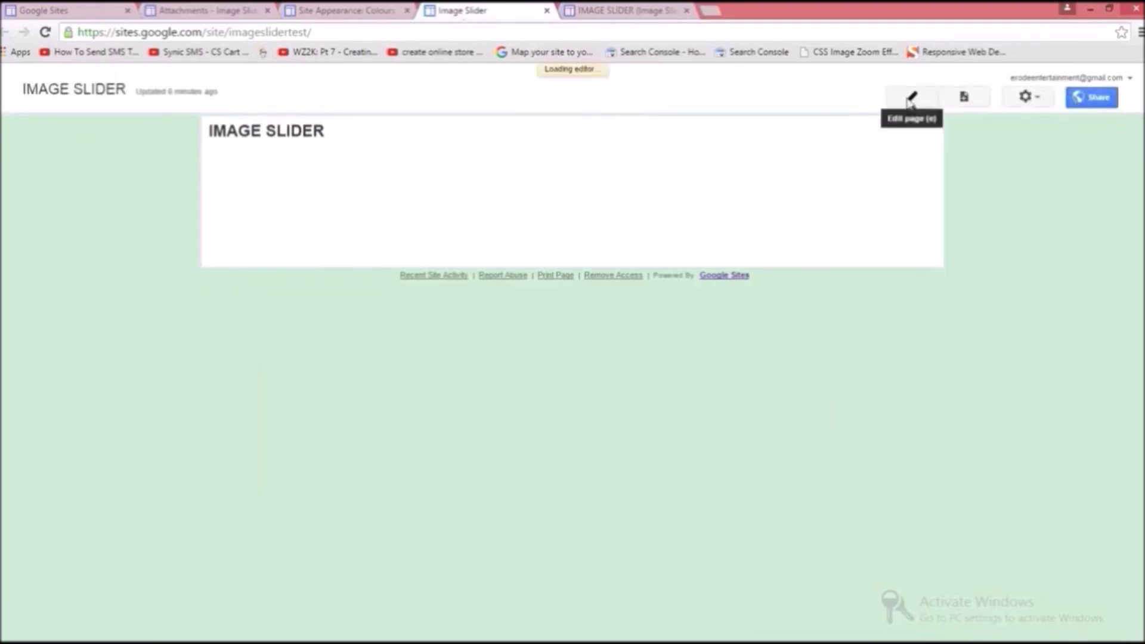
pyautogui.click(49, 115)
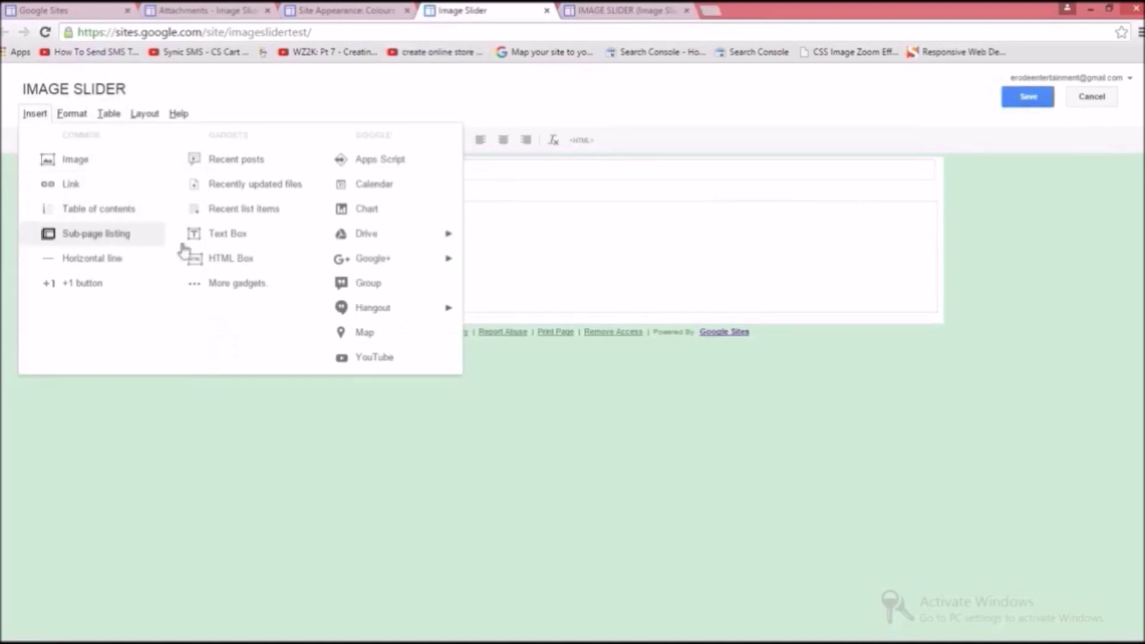
pyautogui.click(218, 270)
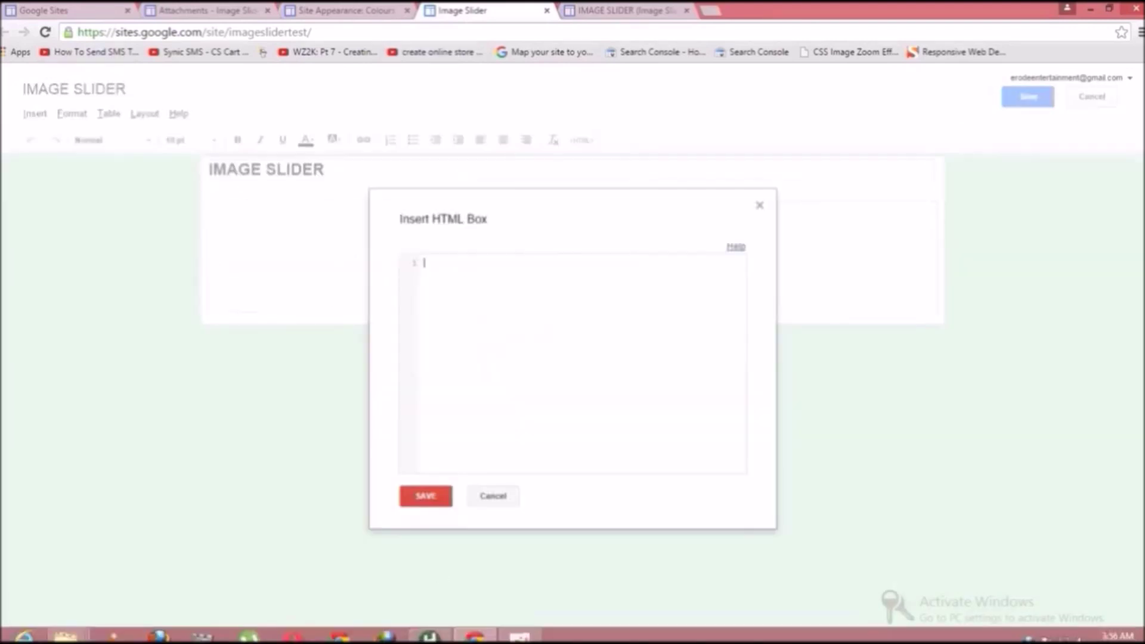
# Step: Copy the full slideshow code from HTMLPad, paste it into the HTML Box and save it
pyautogui.click(430, 636)
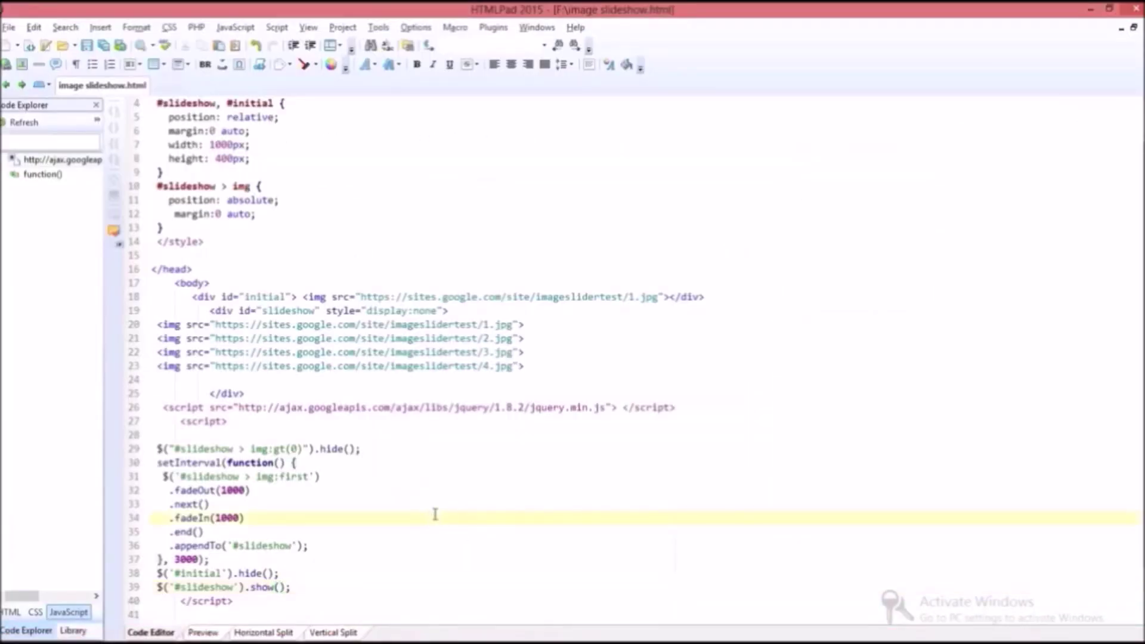
pyautogui.hotkey('ctrl', 'a')
pyautogui.hotkey('ctrl', 'c')
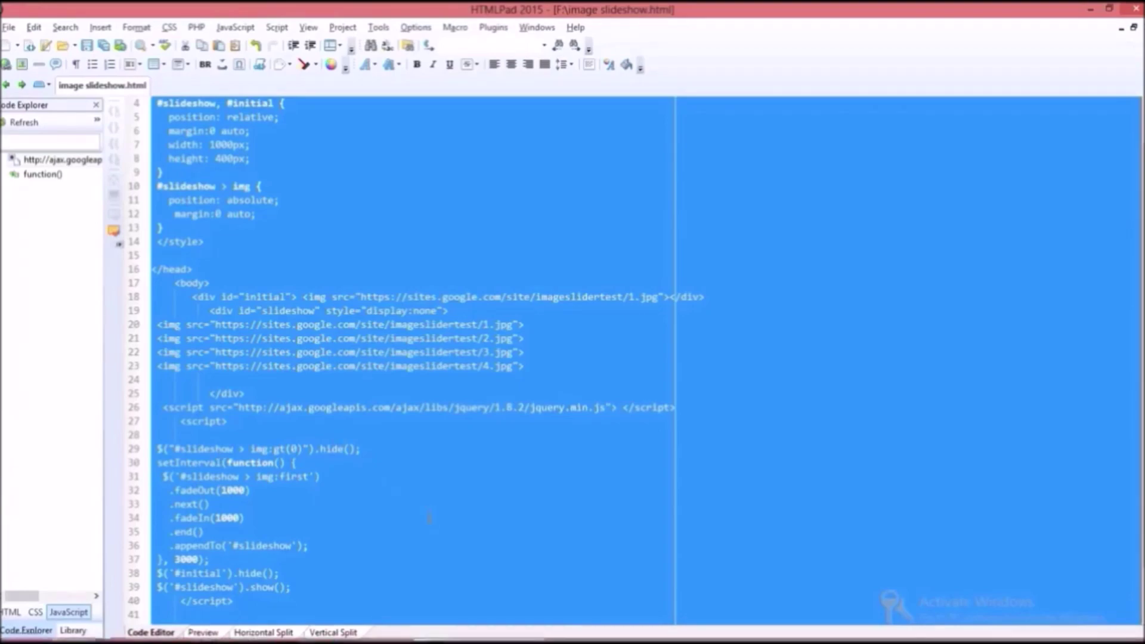
pyautogui.moveTo(417, 641)
pyautogui.click(475, 636)
pyautogui.click(442, 281)
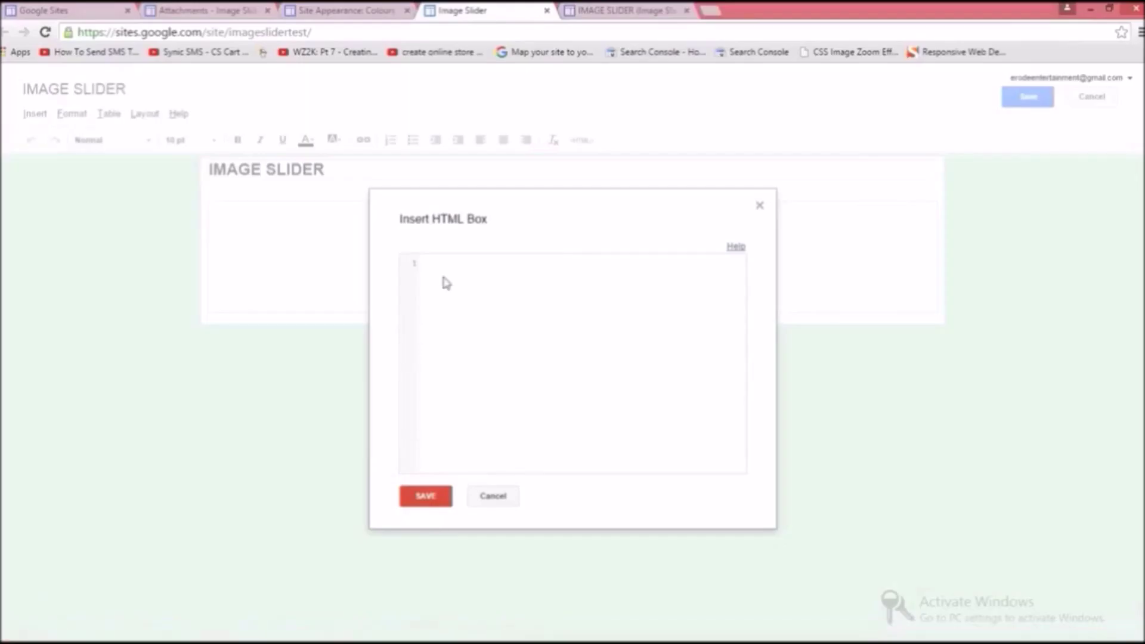
pyautogui.hotkey('ctrl', 'v')
pyautogui.click(424, 496)
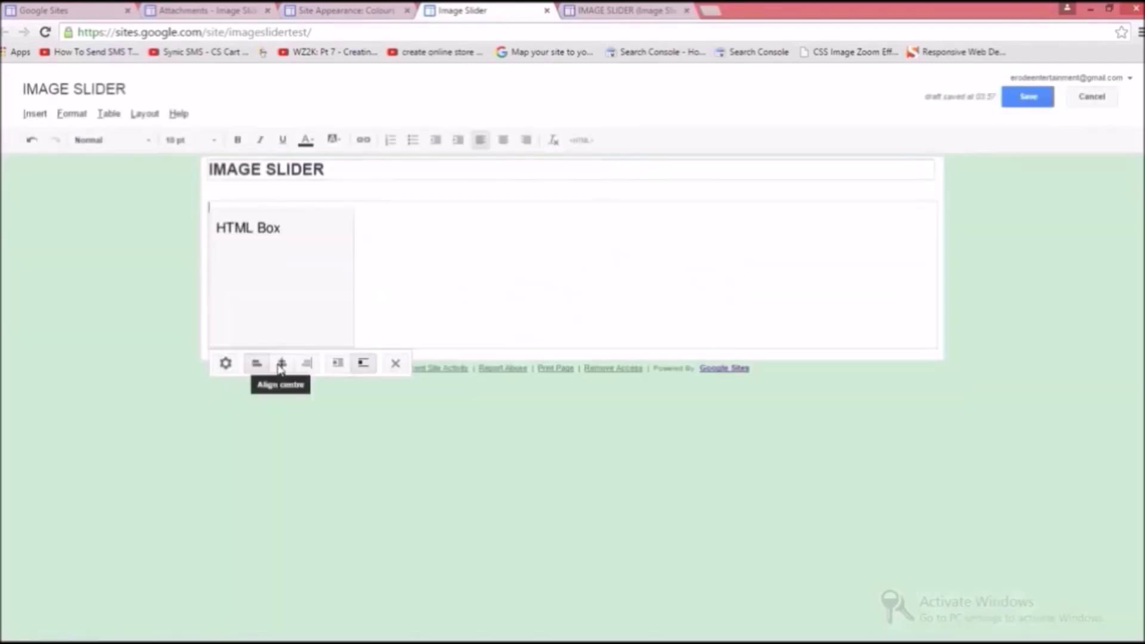
# Step: Centre the HTML Box, save the page and preview it as a visitor
pyautogui.click(281, 364)
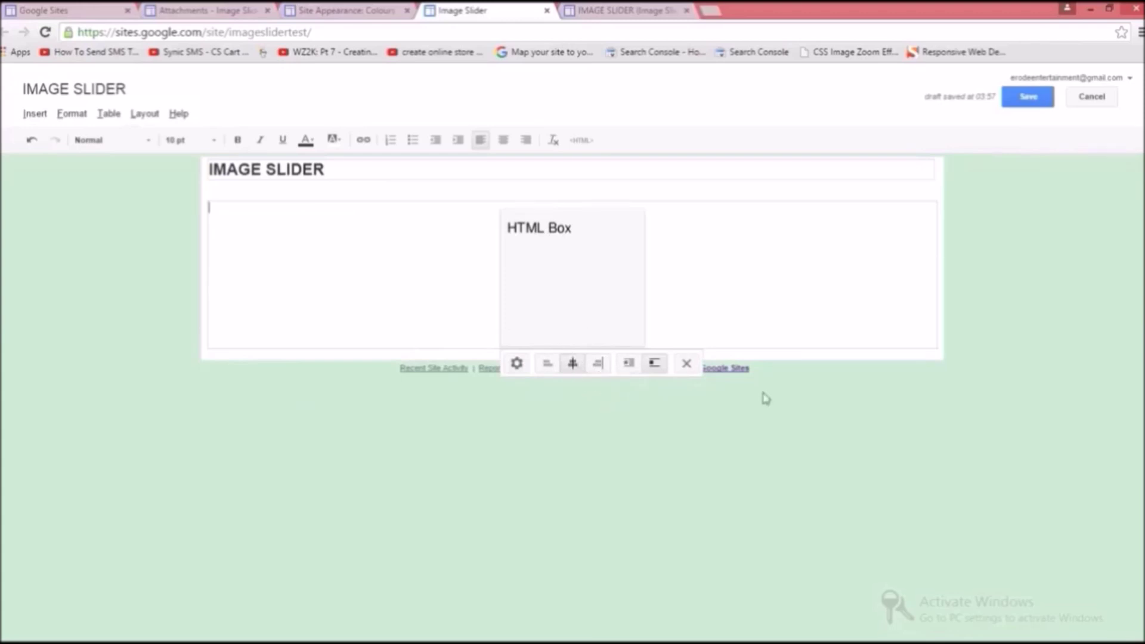
pyautogui.click(1031, 99)
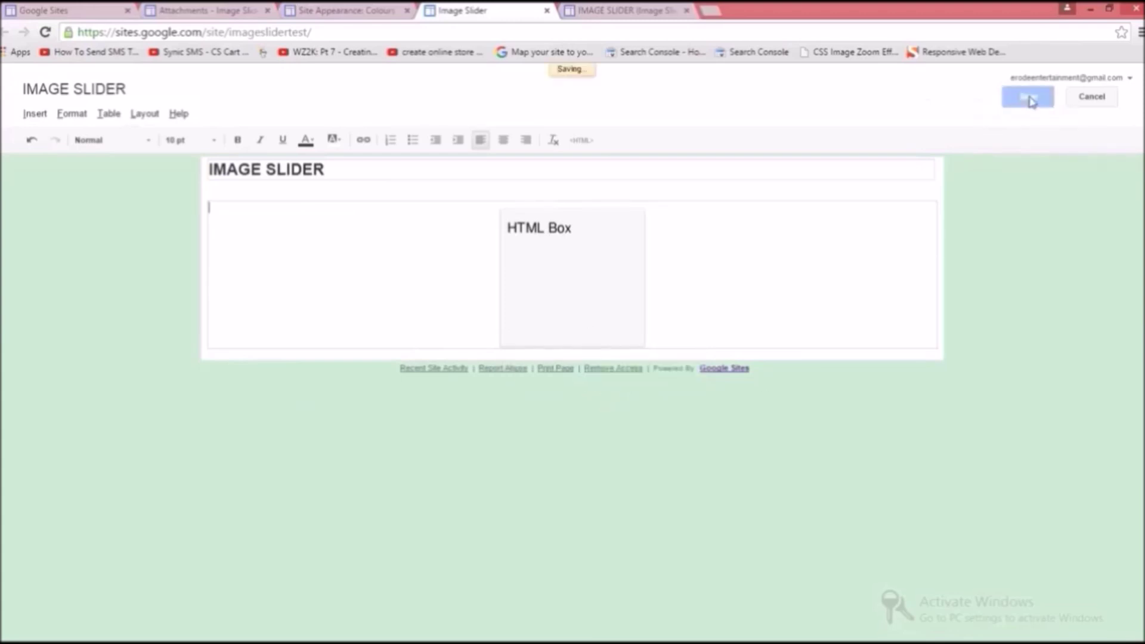
pyautogui.click(582, 12)
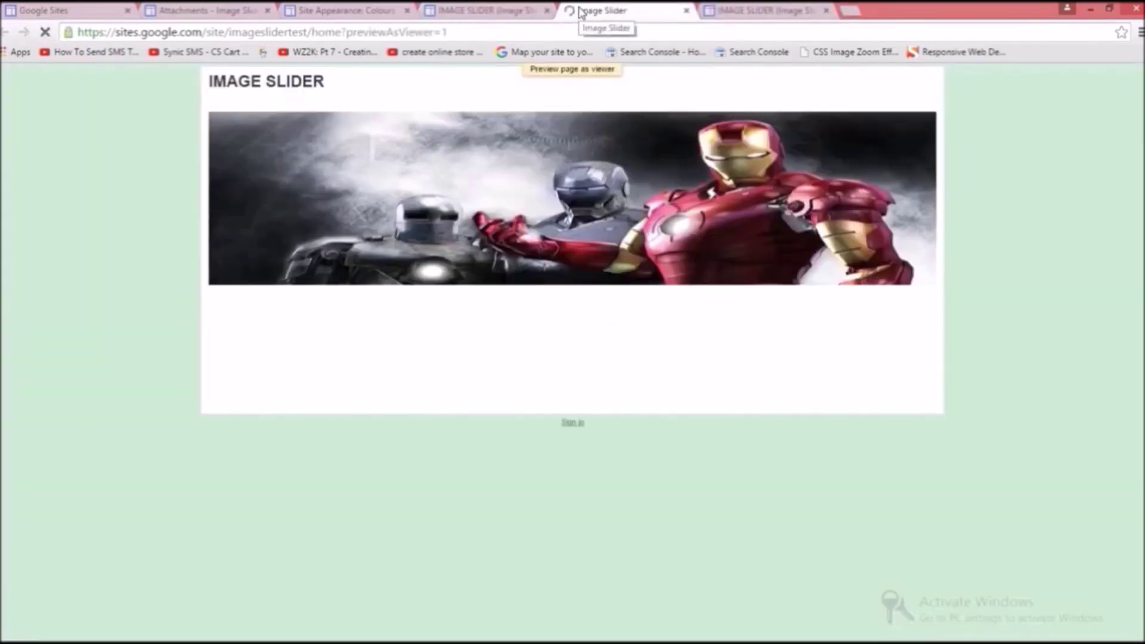